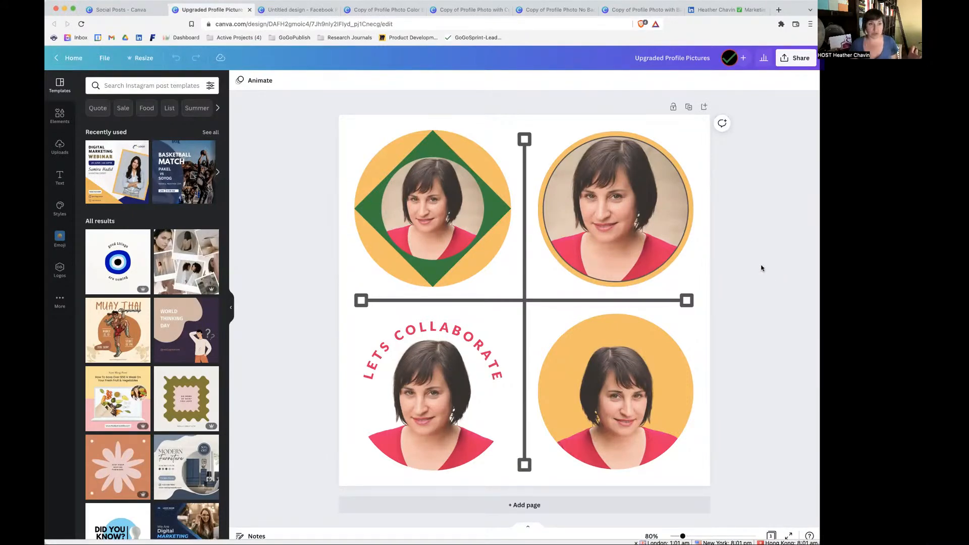
# Search the new-design types for "profile" from the Social Posts folder, and open the untitled Facebook Profile Picture design.
pyautogui.click(115, 9)
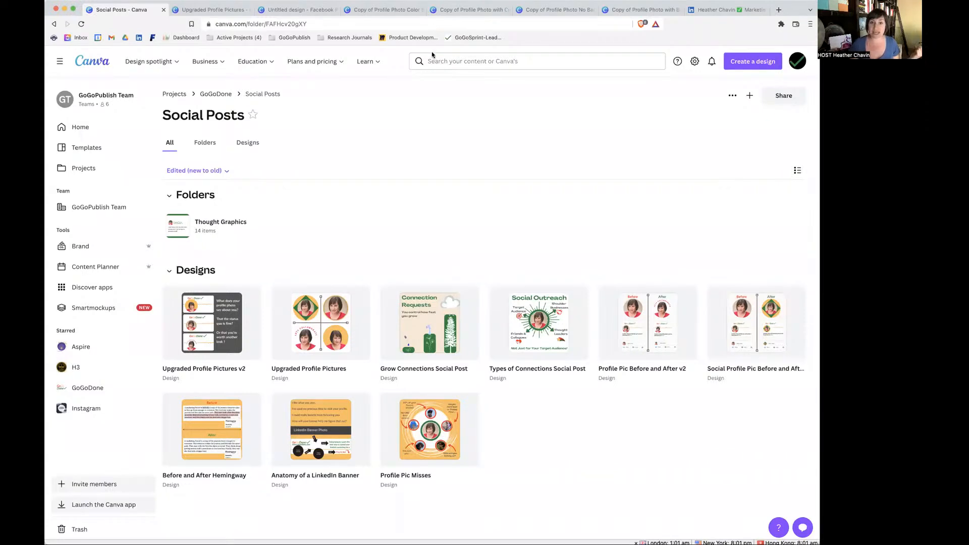
pyautogui.click(752, 62)
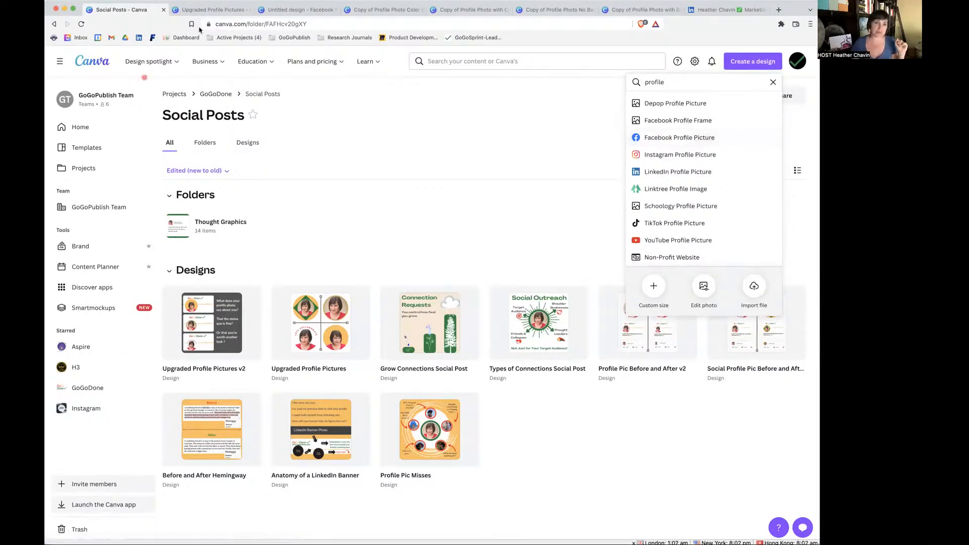
pyautogui.click(279, 10)
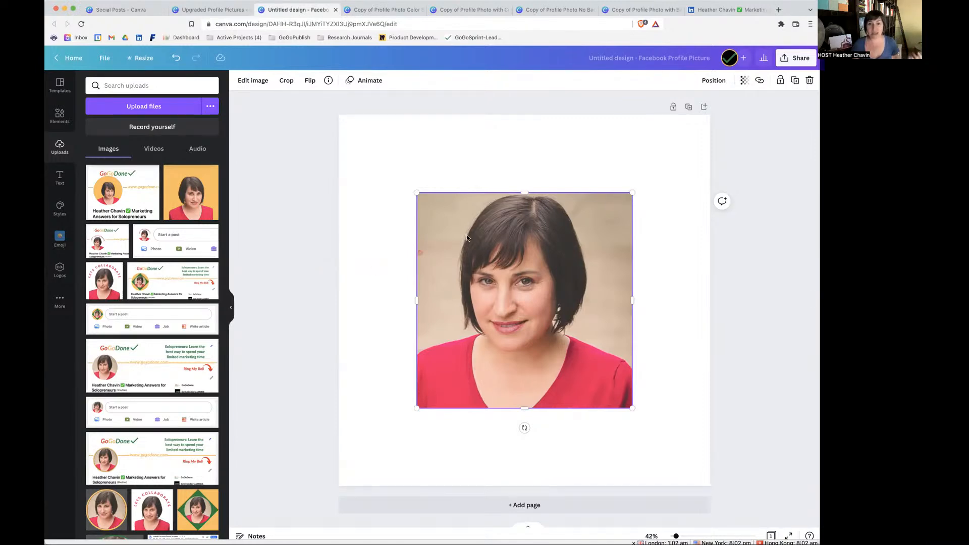
# Remove the portrait photo's background and enlarge the photo to fill the whole canvas.
pyautogui.click(248, 80)
pyautogui.click(102, 157)
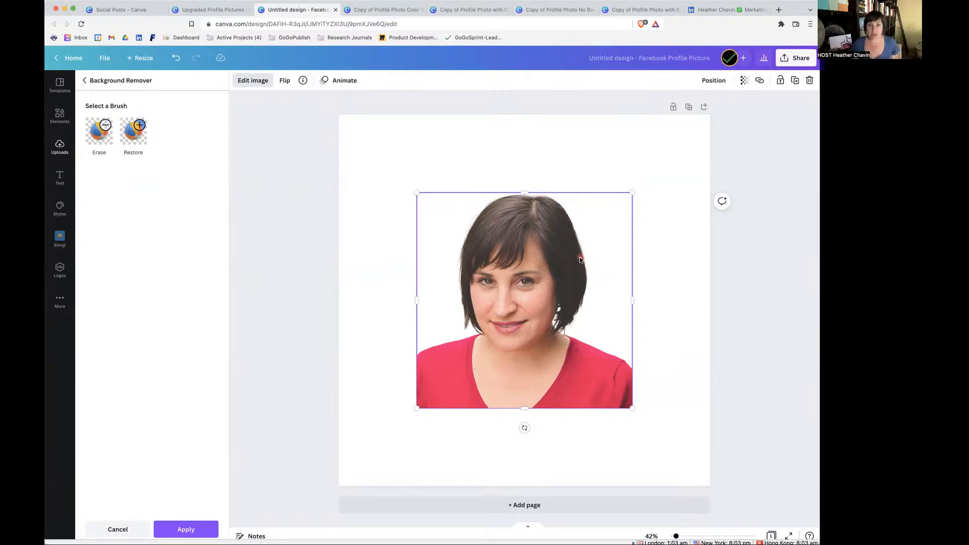
pyautogui.moveTo(416, 192); pyautogui.dragTo(338, 114)
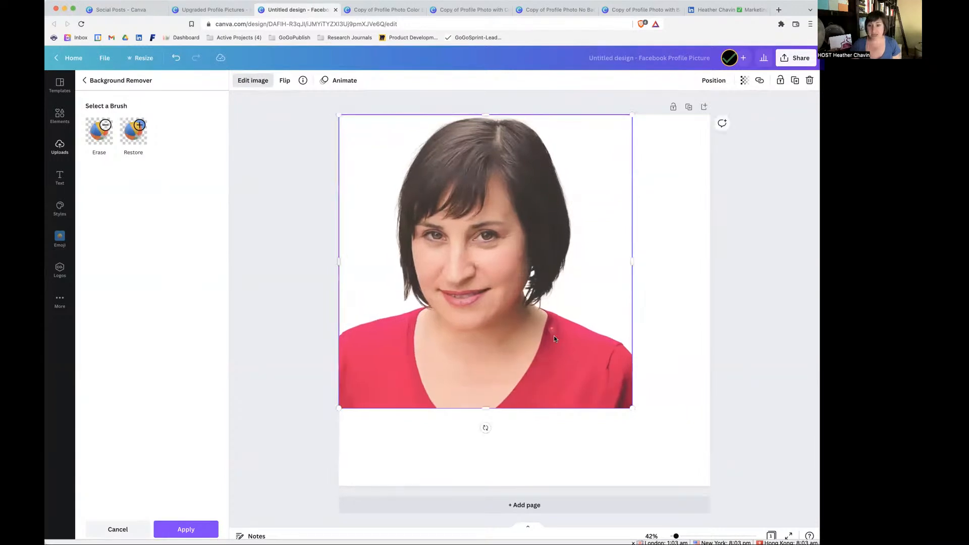
pyautogui.moveTo(632, 408); pyautogui.dragTo(710, 485)
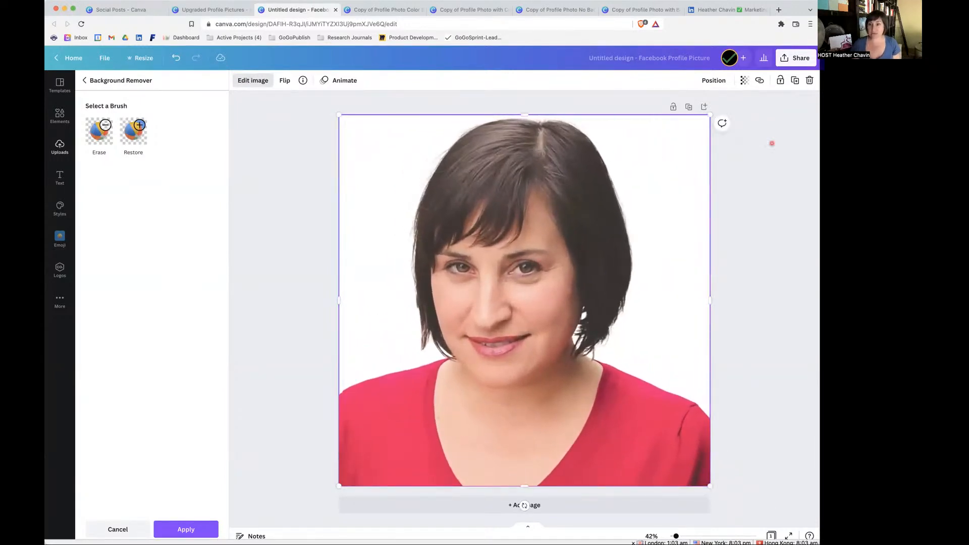
# Download the background-free portrait as a PNG file at size 1.
pyautogui.click(801, 59)
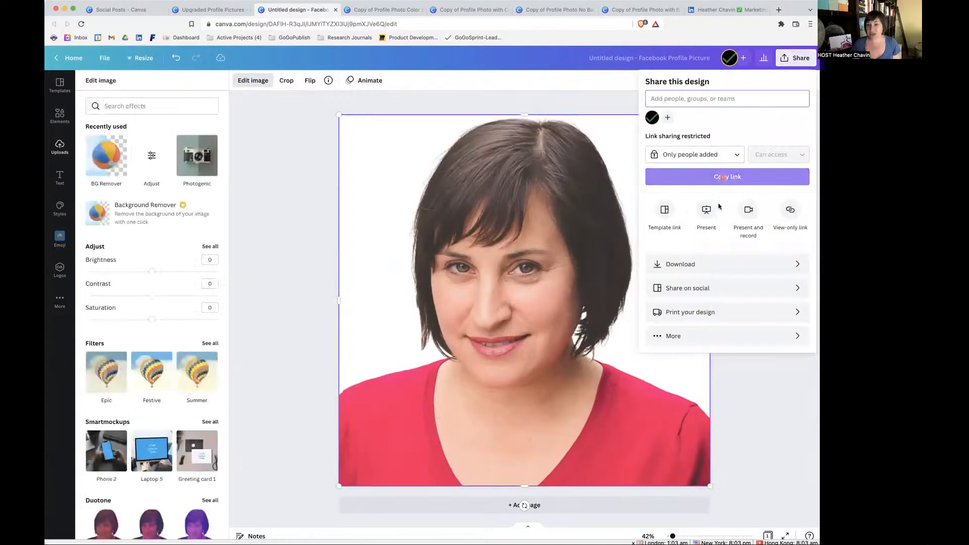
pyautogui.click(706, 270)
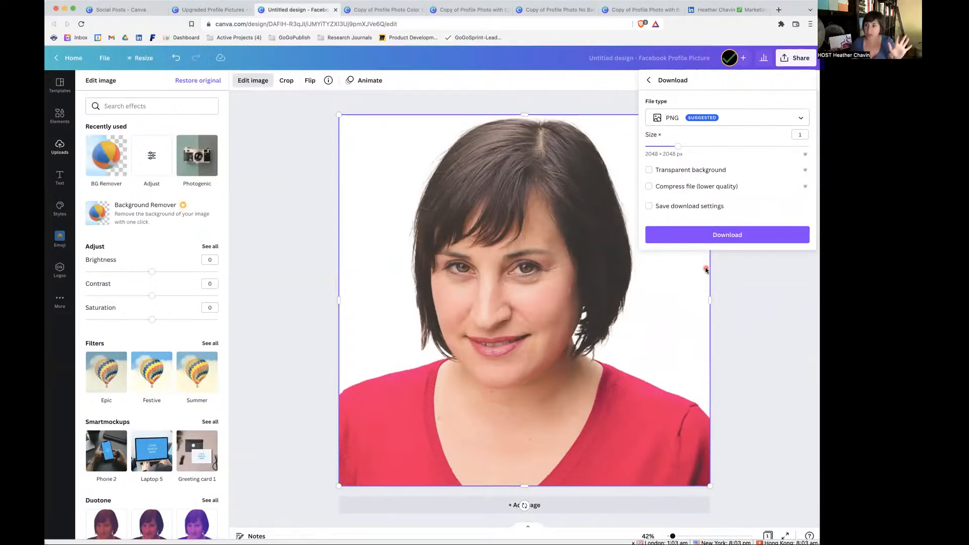
pyautogui.click(743, 235)
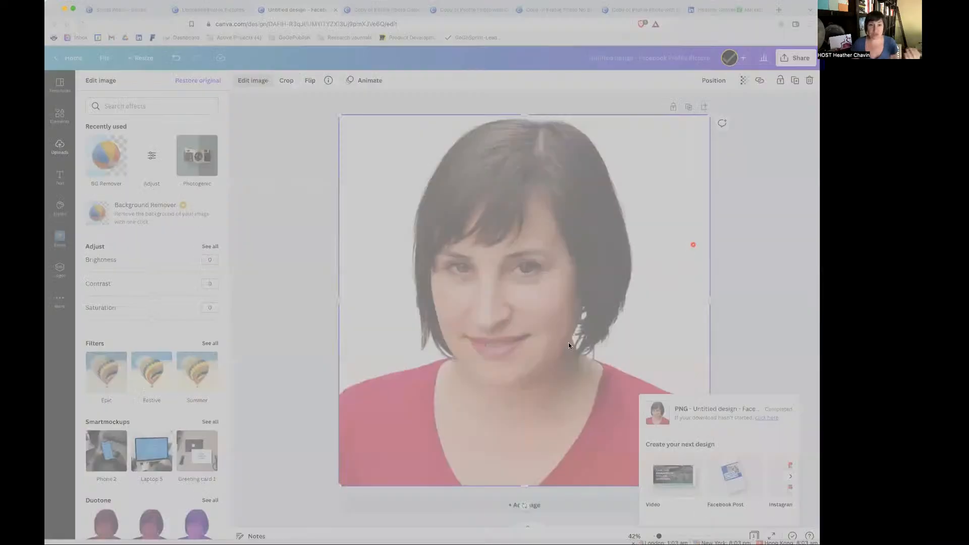
pyautogui.click(569, 353)
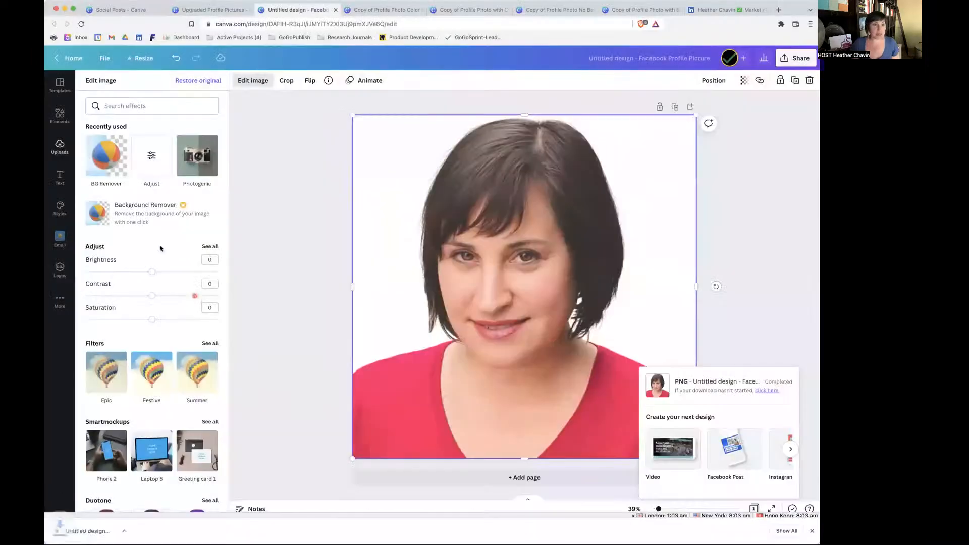
# Upload the downloaded file Untitled design.png to the image uploads.
pyautogui.click(68, 164)
pyautogui.click(153, 107)
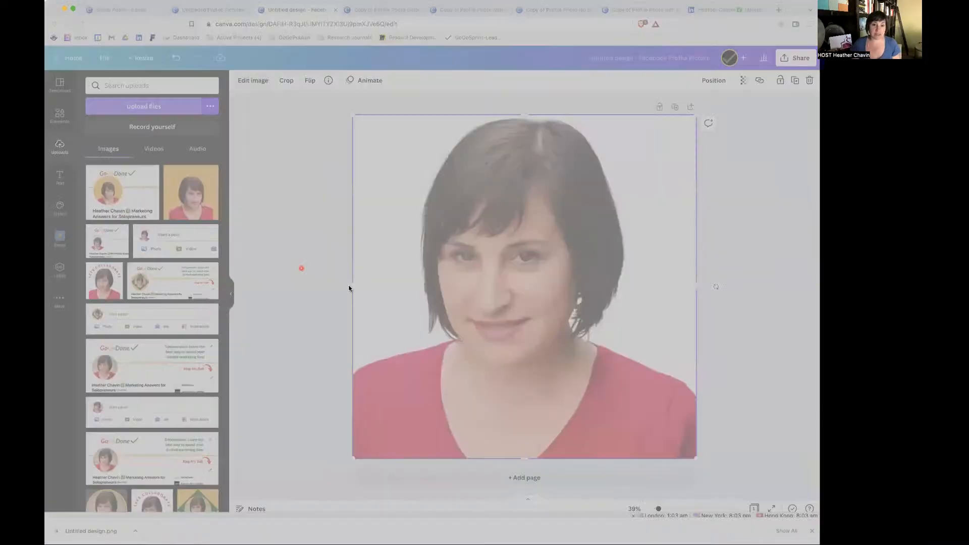
pyautogui.click(420, 291)
pyautogui.click(560, 349)
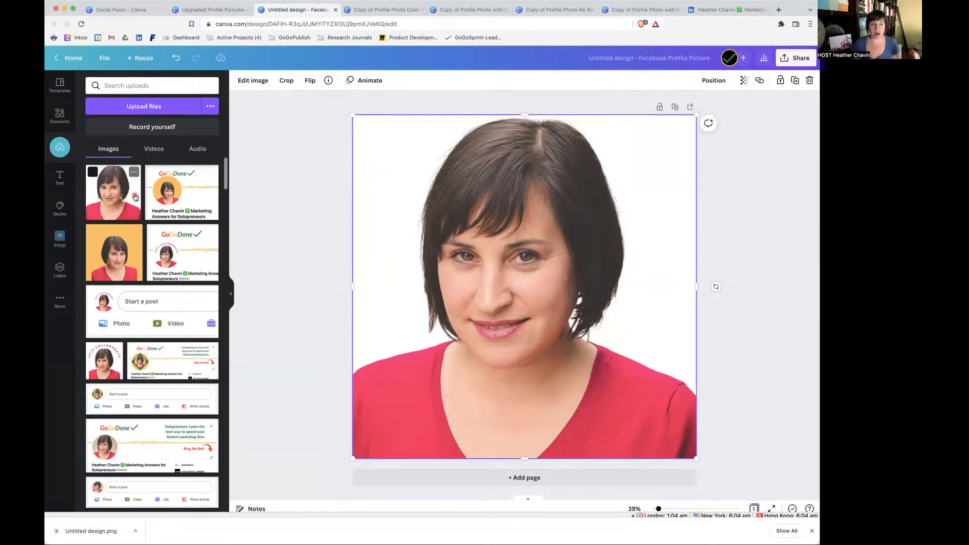
# Open the Copy of Profile Photo Color Blocked design and shrink its diamond frame toward the canvas's upper-right corner.
pyautogui.click(356, 10)
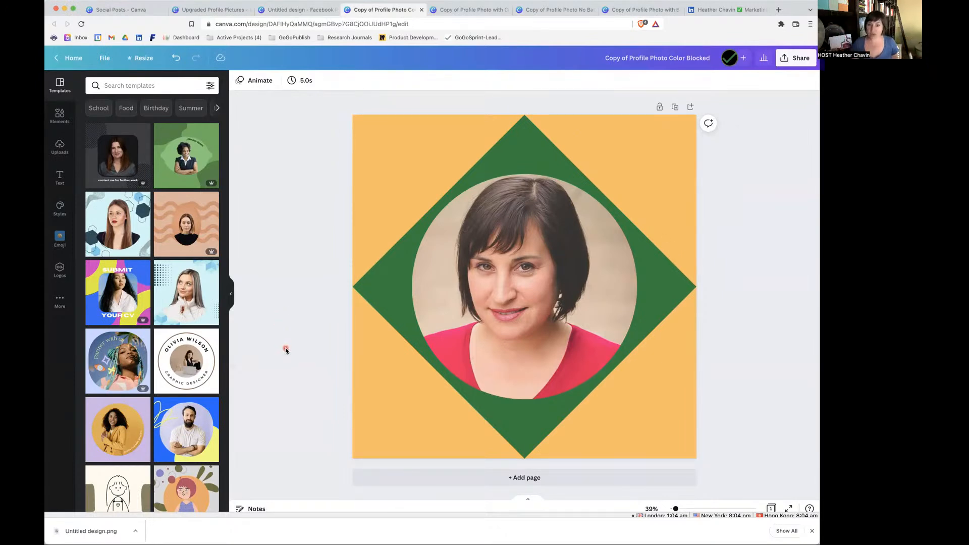
pyautogui.click(389, 274)
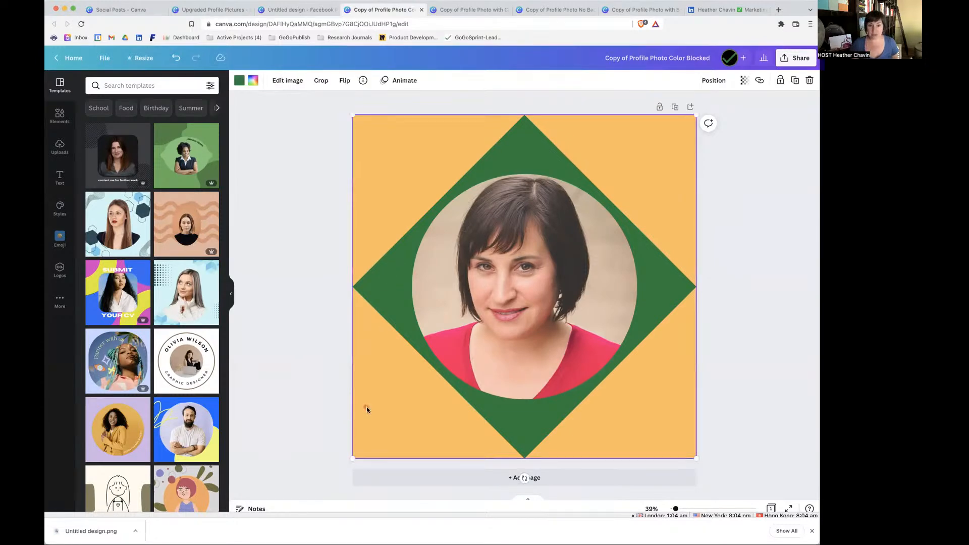
pyautogui.moveTo(353, 458); pyautogui.dragTo(387, 424)
# Detach the photo from the diamond frame and place it back into the frame.
pyautogui.moveTo(551, 324)
pyautogui.mouseDown()
pyautogui.moveTo(503, 304)
pyautogui.moveTo(594, 336)
pyautogui.moveTo(534, 354)
pyautogui.moveTo(553, 324)
pyautogui.mouseUp()
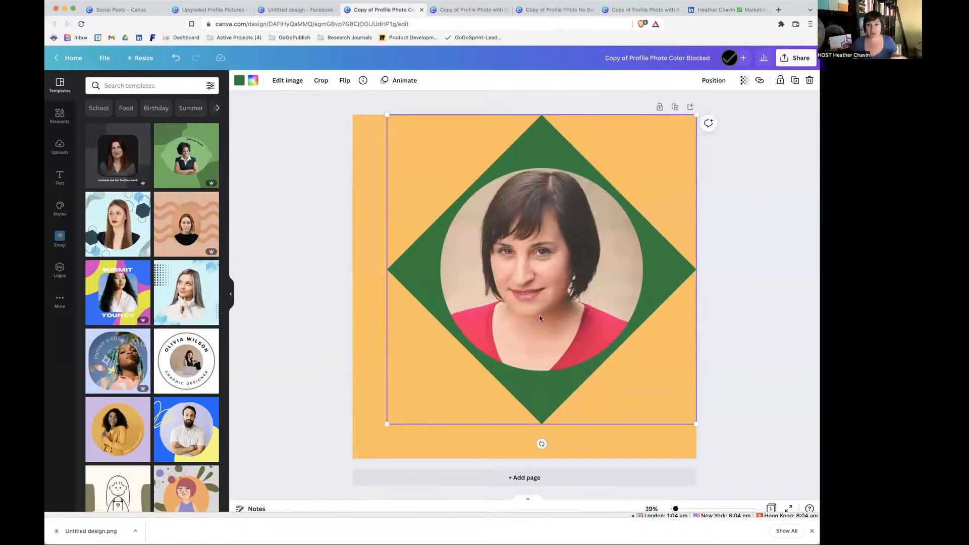
pyautogui.rightClick(539, 316)
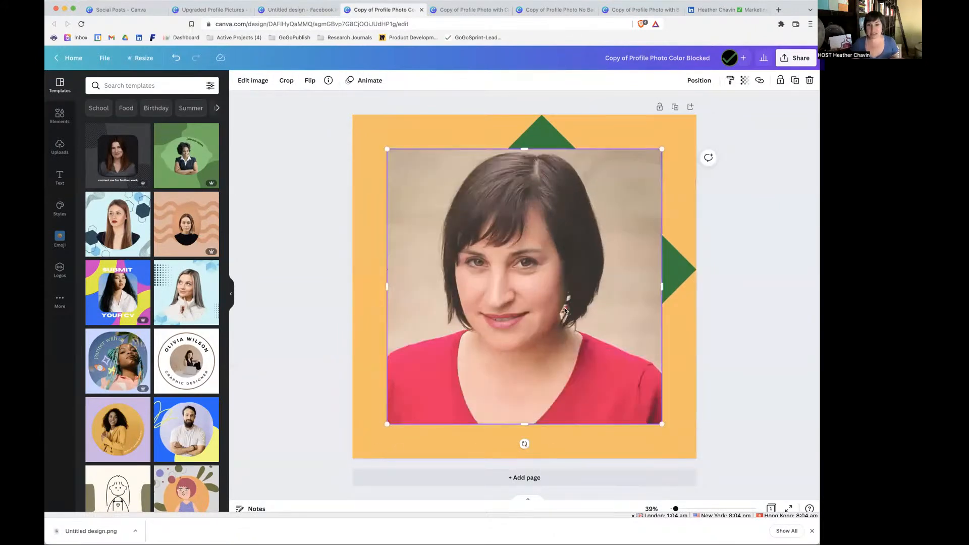
pyautogui.moveTo(600, 258); pyautogui.dragTo(541, 308)
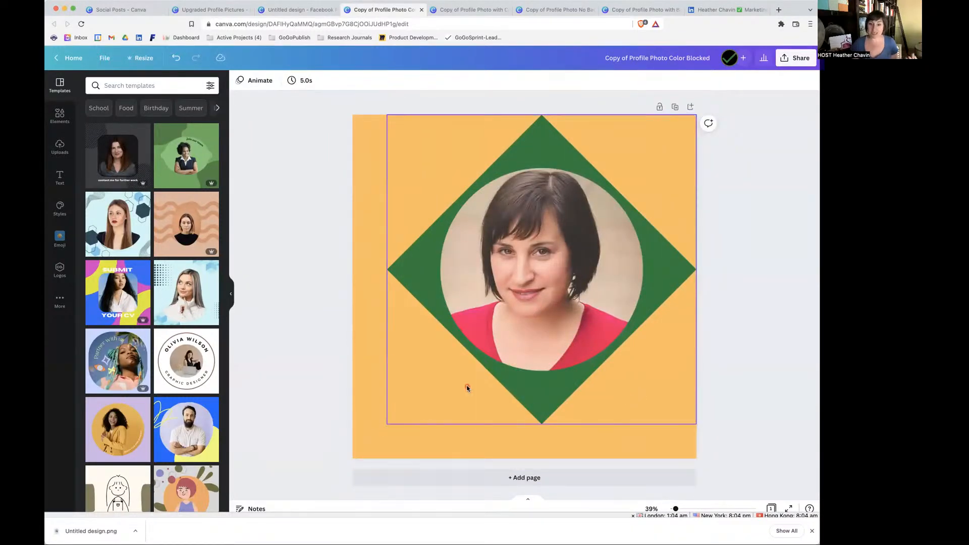
# Try brand kit yellow-orange, red, black and white on the diamond, and return it to brand green.
pyautogui.click(416, 284)
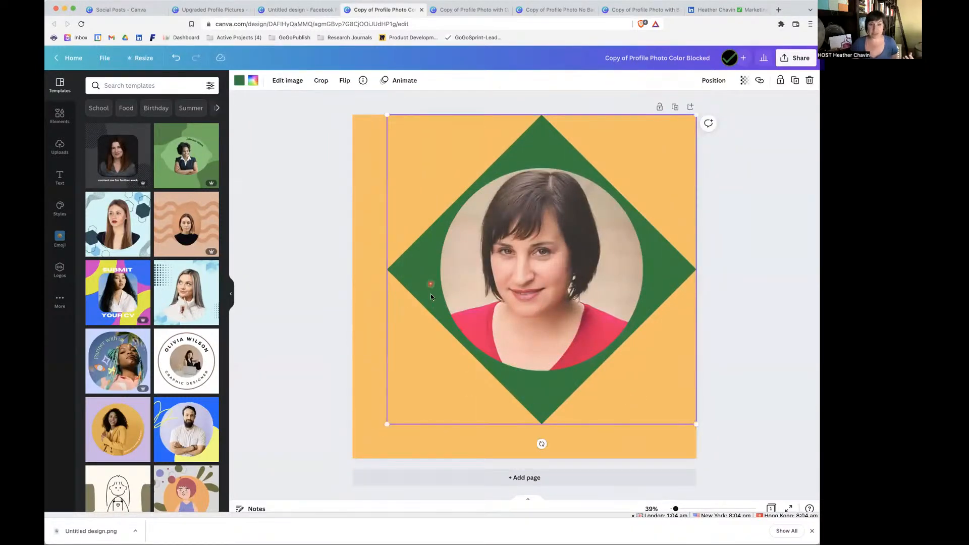
pyautogui.click(244, 82)
pyautogui.click(117, 188)
pyautogui.click(141, 189)
pyautogui.click(164, 191)
pyautogui.click(186, 187)
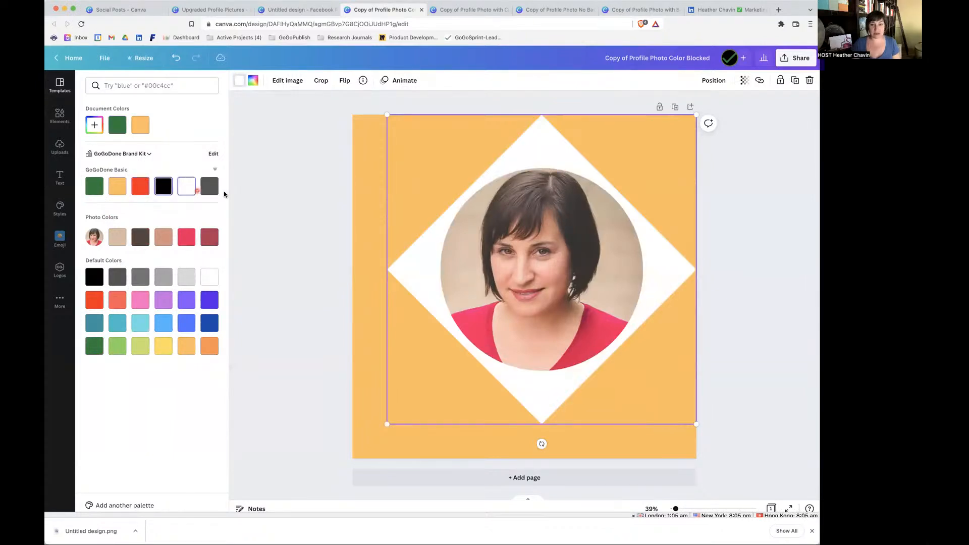
pyautogui.click(94, 187)
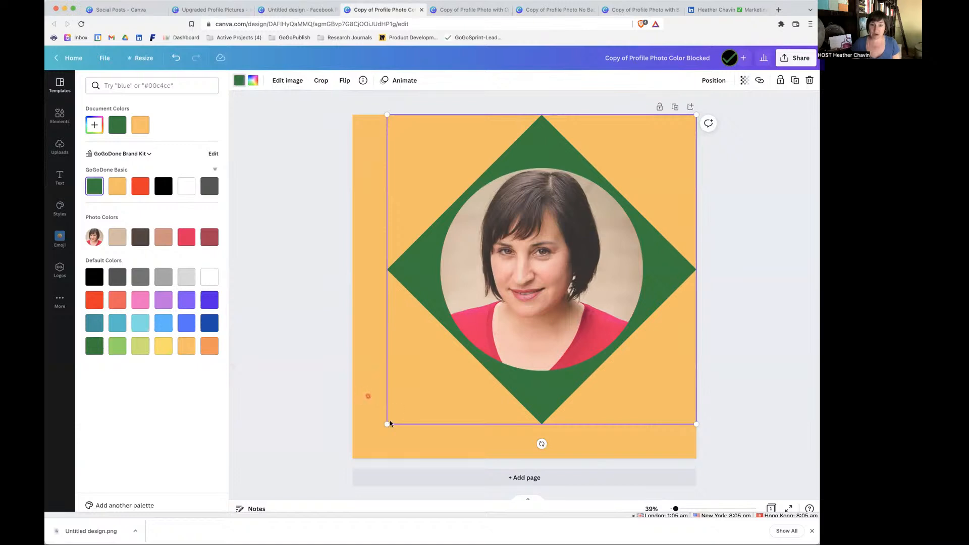
# Enlarge the diamond frame to fill the canvas and shrink it again toward the canvas's upper-right corner.
pyautogui.moveTo(386, 424); pyautogui.dragTo(351, 459)
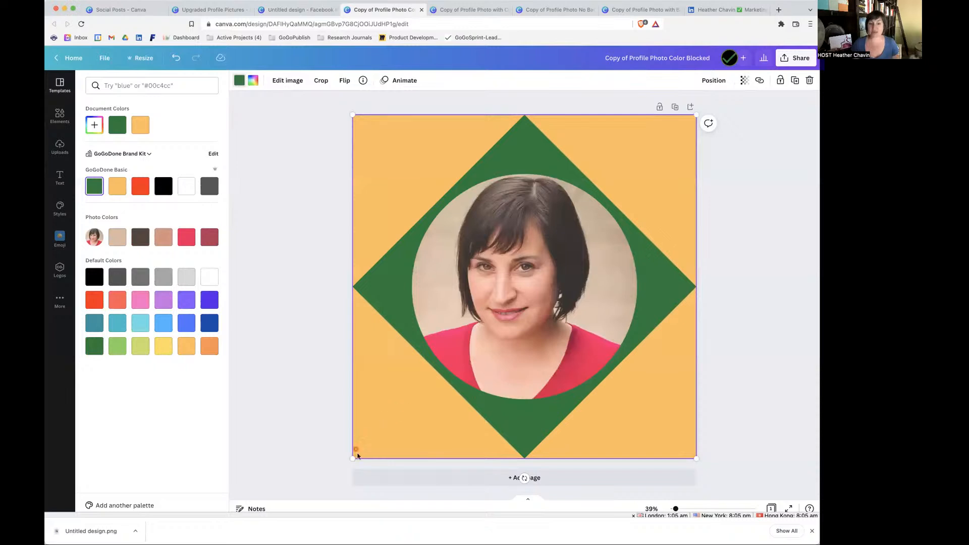
pyautogui.moveTo(353, 457); pyautogui.dragTo(399, 429)
pyautogui.click(358, 432)
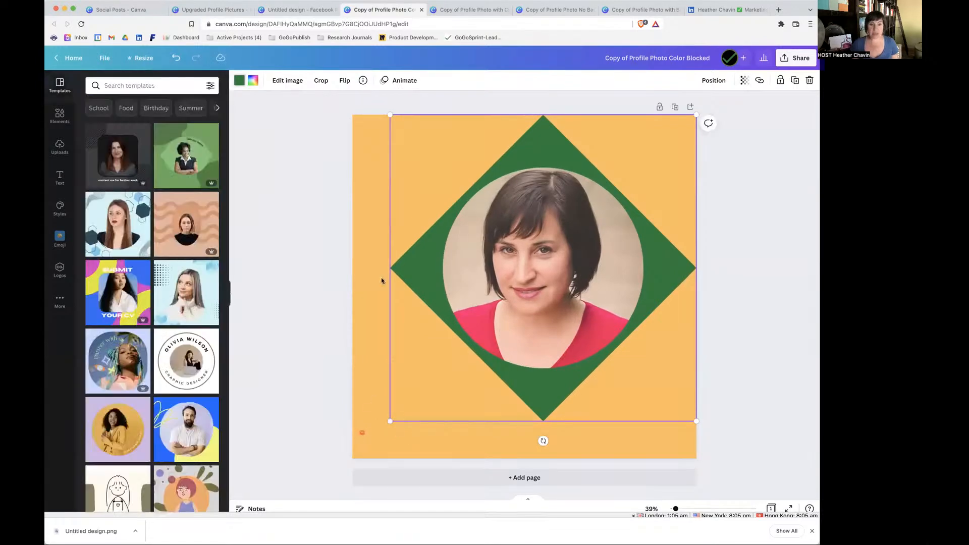
# Recolor the diamond with the brand kit's red and black, and set it back to green.
pyautogui.click(239, 81)
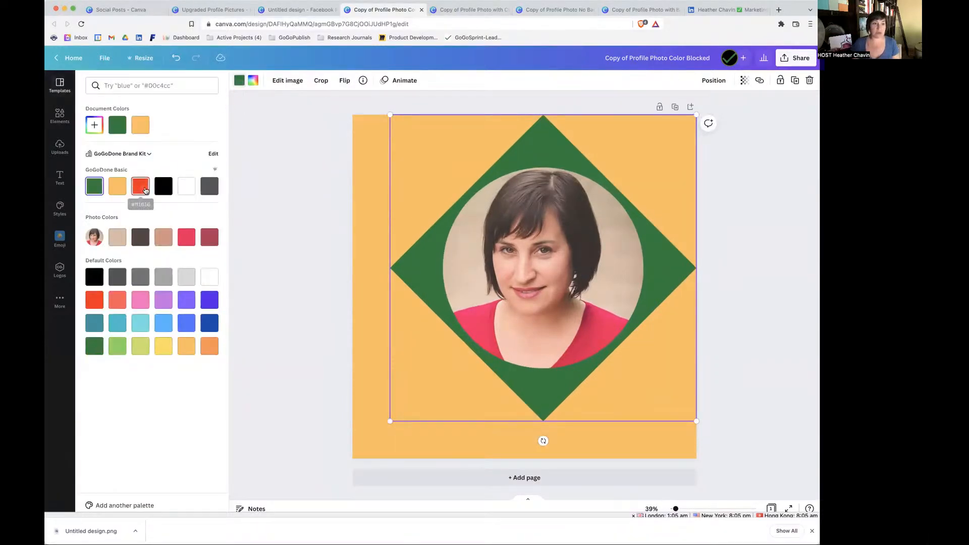
pyautogui.click(144, 190)
pyautogui.click(164, 194)
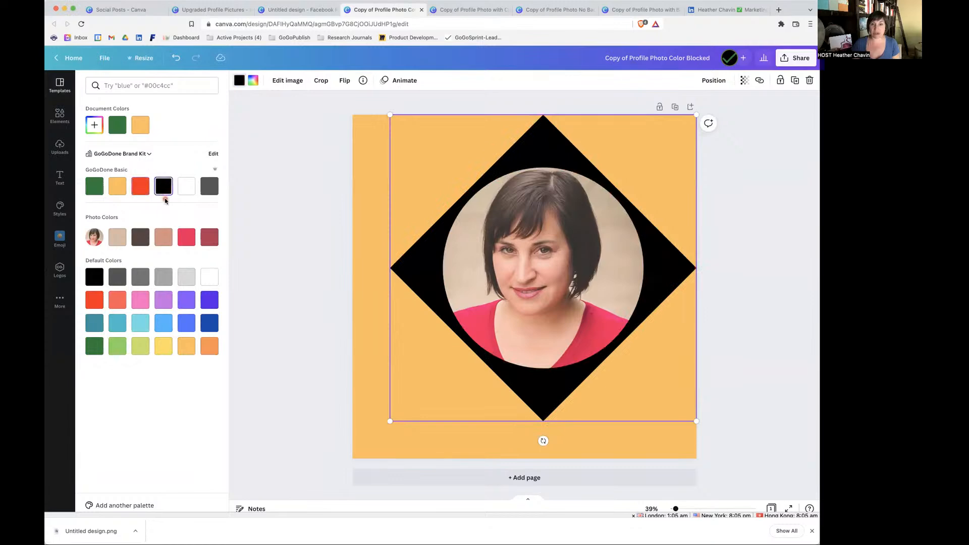
pyautogui.click(96, 183)
# Try black and dark gray as the canvas background color, and set it back to the brand yellow-orange.
pyautogui.click(370, 307)
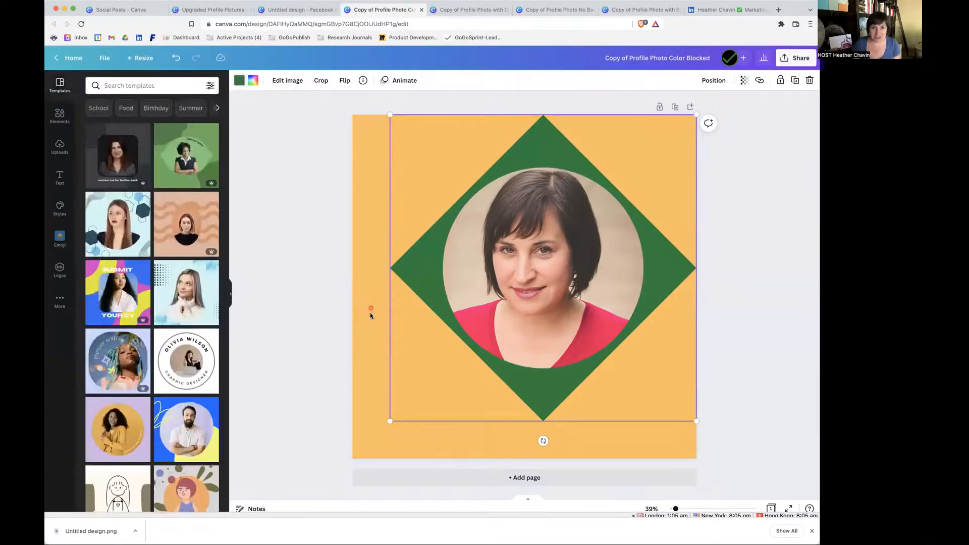
pyautogui.click(371, 313)
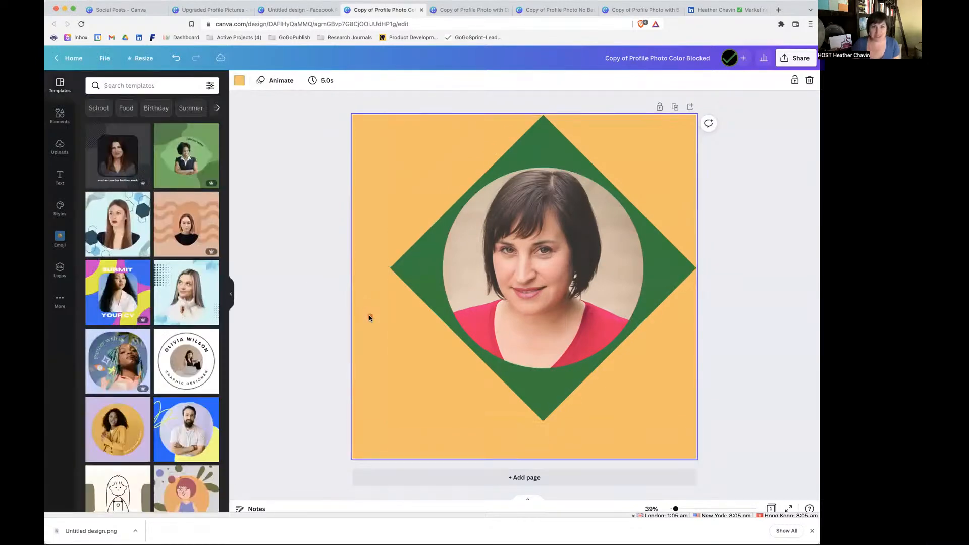
pyautogui.click(239, 82)
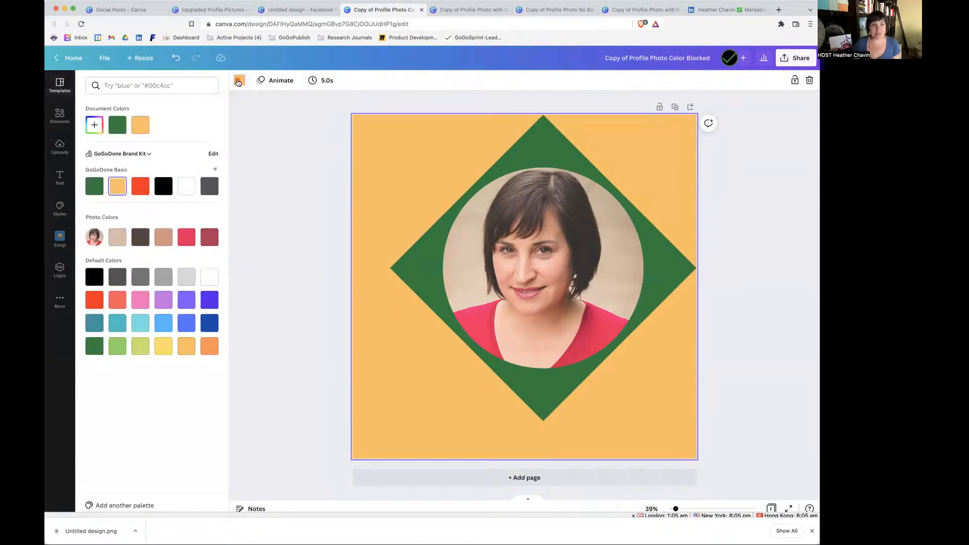
pyautogui.click(163, 186)
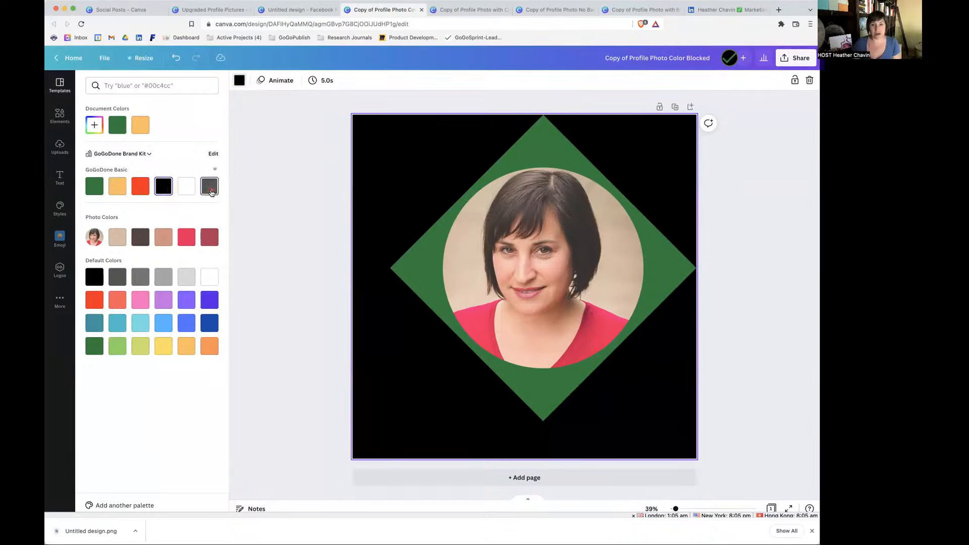
pyautogui.click(207, 191)
pyautogui.click(118, 189)
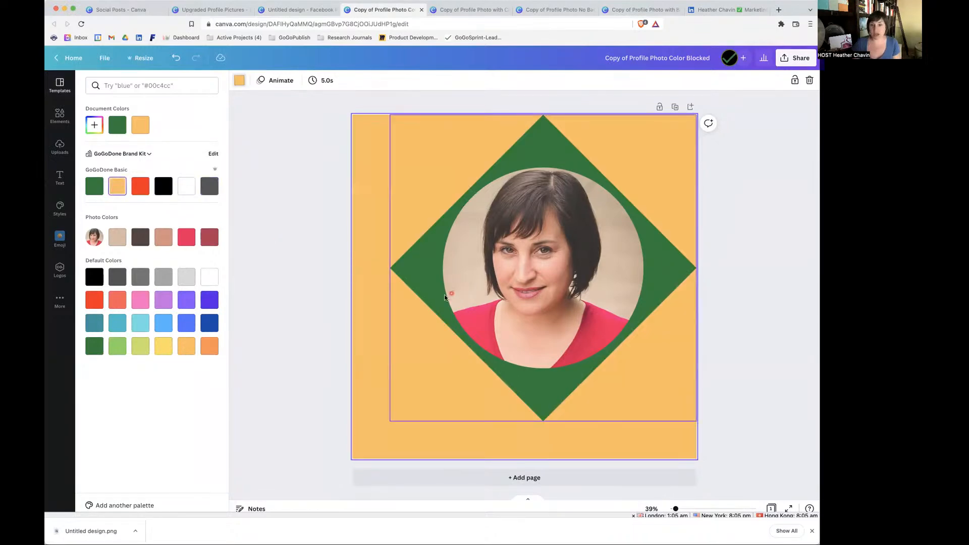
# Enlarge the diamond frame to fill the canvas and replace its photo with the uploaded background-free portrait.
pyautogui.click(432, 303)
pyautogui.moveTo(388, 422); pyautogui.dragTo(352, 458)
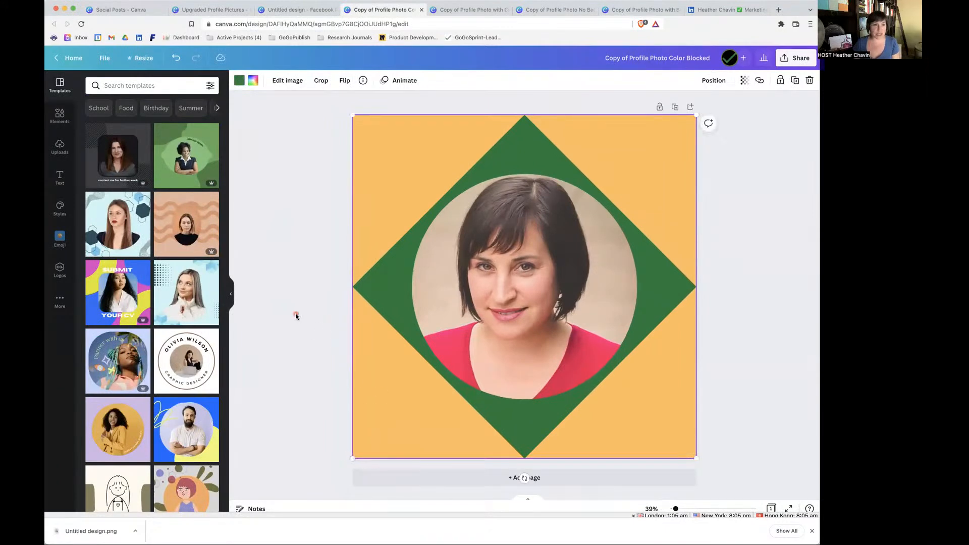
pyautogui.click(59, 147)
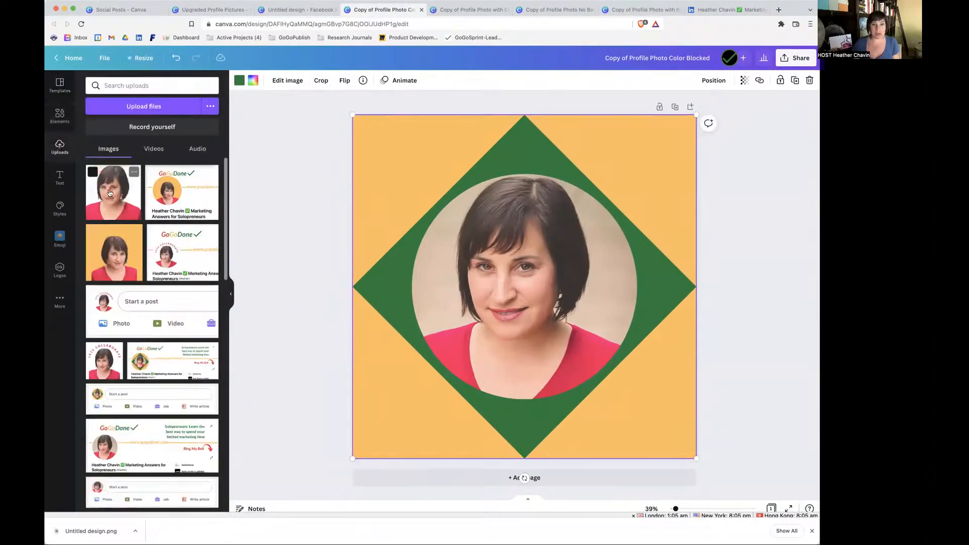
pyautogui.moveTo(110, 192); pyautogui.dragTo(453, 257)
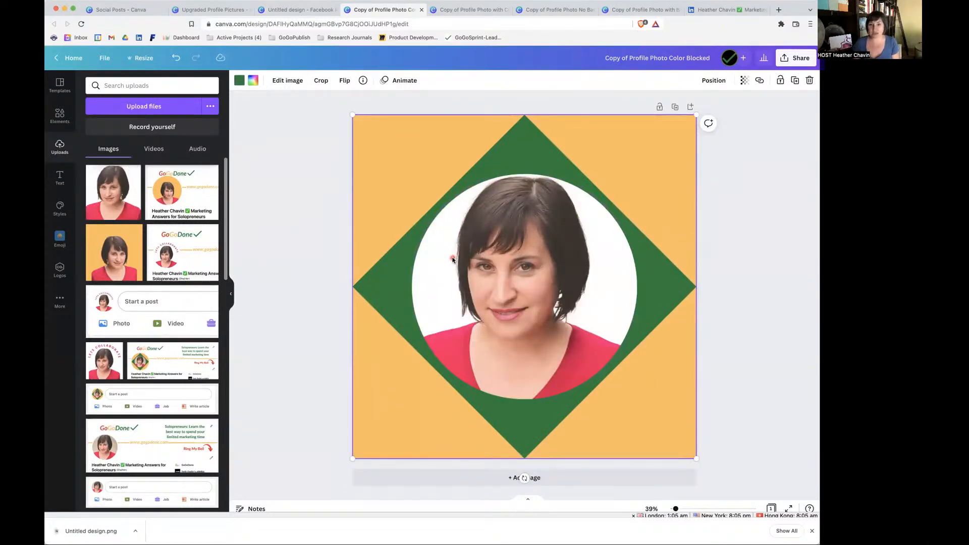
# Open the Copy of Profile Photo with Circle design and try resizing its yellow-orange ring from the canvas's lower-left corner.
pyautogui.click(469, 11)
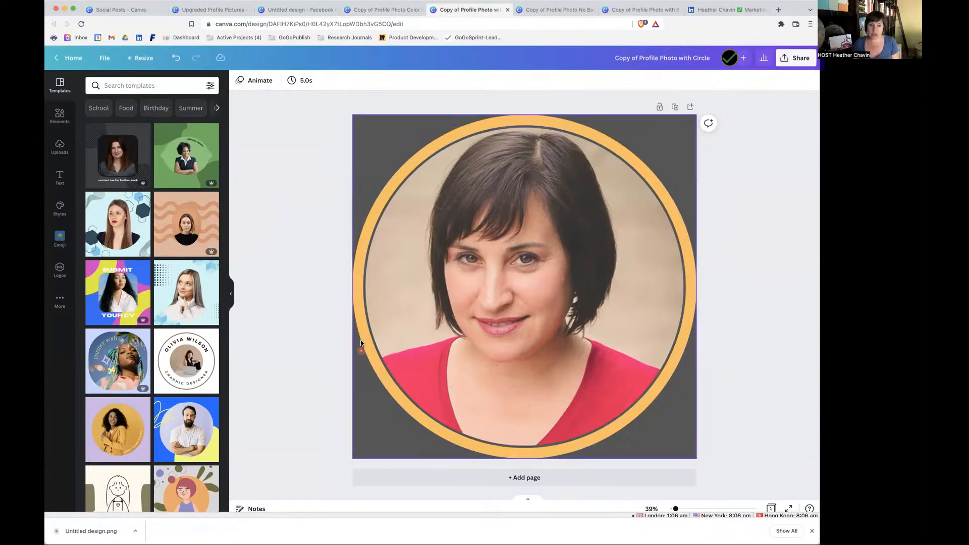
pyautogui.click(358, 325)
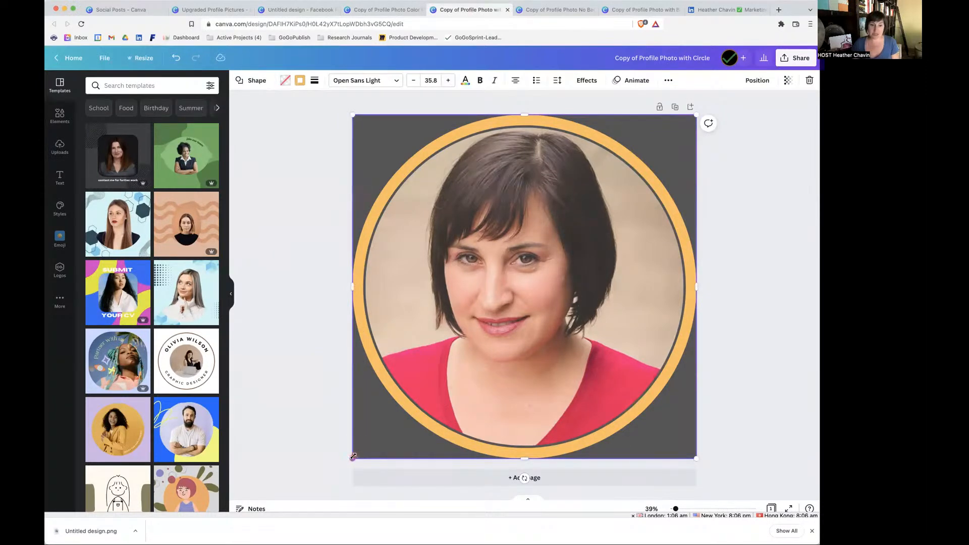
pyautogui.moveTo(353, 457)
pyautogui.mouseDown()
pyautogui.moveTo(401, 416)
pyautogui.moveTo(353, 457)
pyautogui.mouseUp()
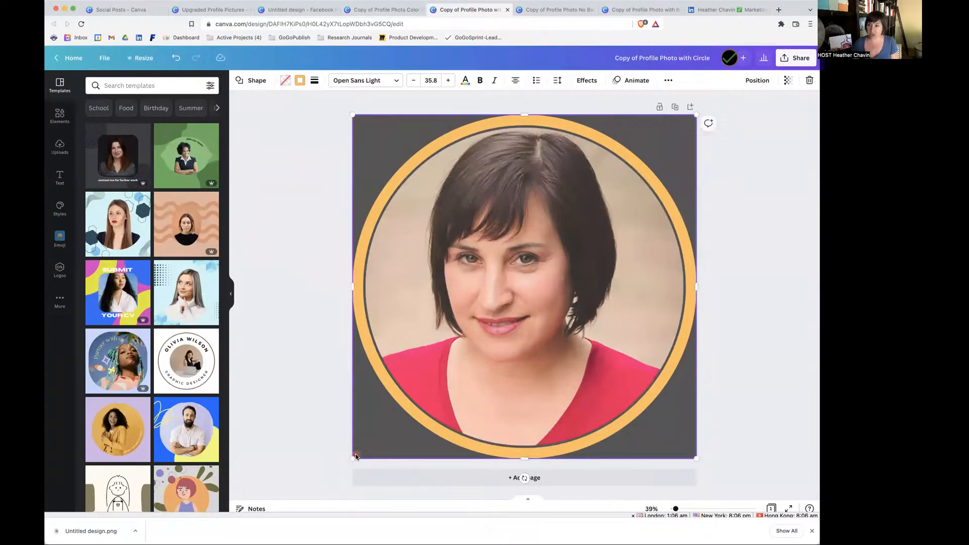
# Shift the circular photo slightly inside the ring and undo the move.
pyautogui.click(529, 273)
pyautogui.moveTo(529, 275)
pyautogui.mouseDown()
pyautogui.moveTo(509, 282)
pyautogui.moveTo(533, 272)
pyautogui.moveTo(527, 289)
pyautogui.moveTo(526, 279)
pyautogui.mouseUp()
pyautogui.press('super+z')
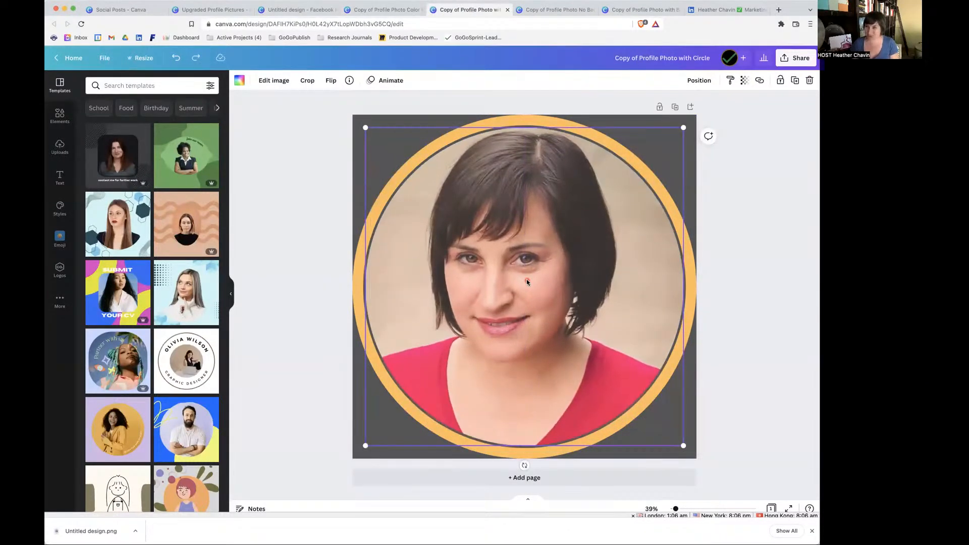
# Shrink the yellow-orange ring from the canvas's lower-left corner to expose the background, and set the background to the brand green.
pyautogui.click(316, 307)
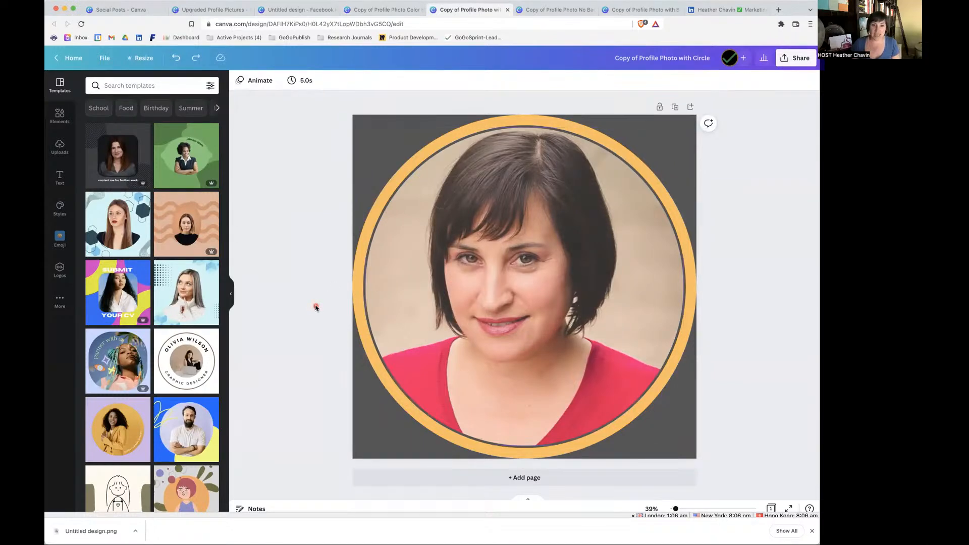
pyautogui.click(357, 296)
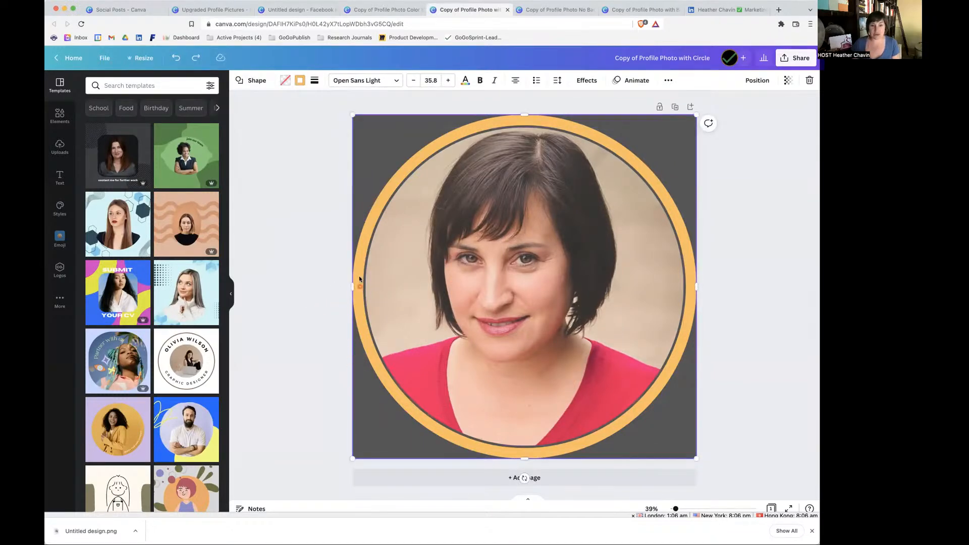
pyautogui.moveTo(354, 457); pyautogui.dragTo(382, 437)
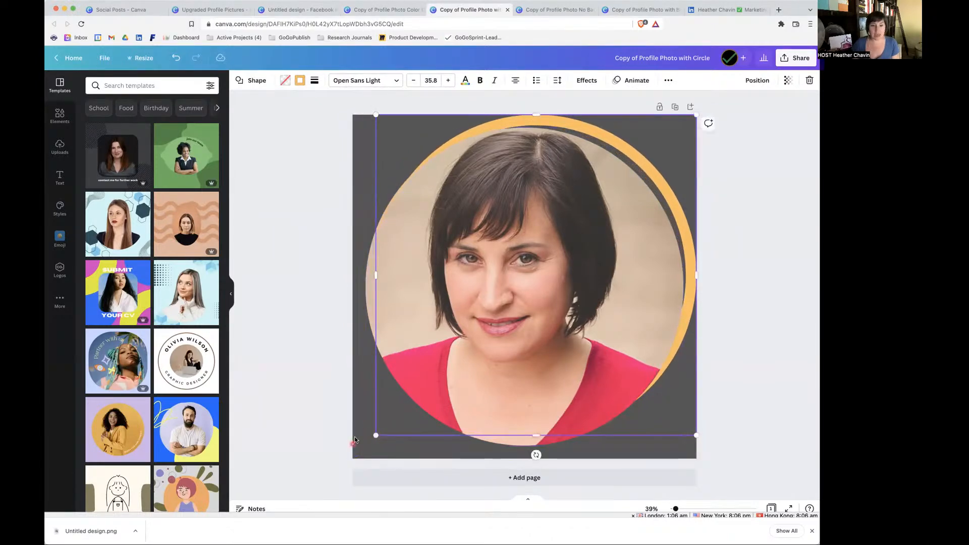
pyautogui.click(357, 440)
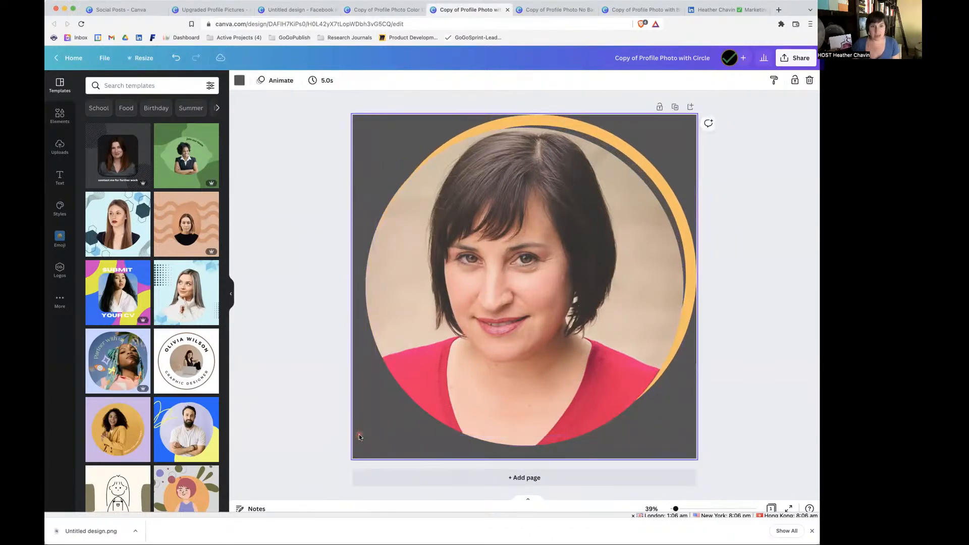
pyautogui.click(240, 80)
pyautogui.click(96, 190)
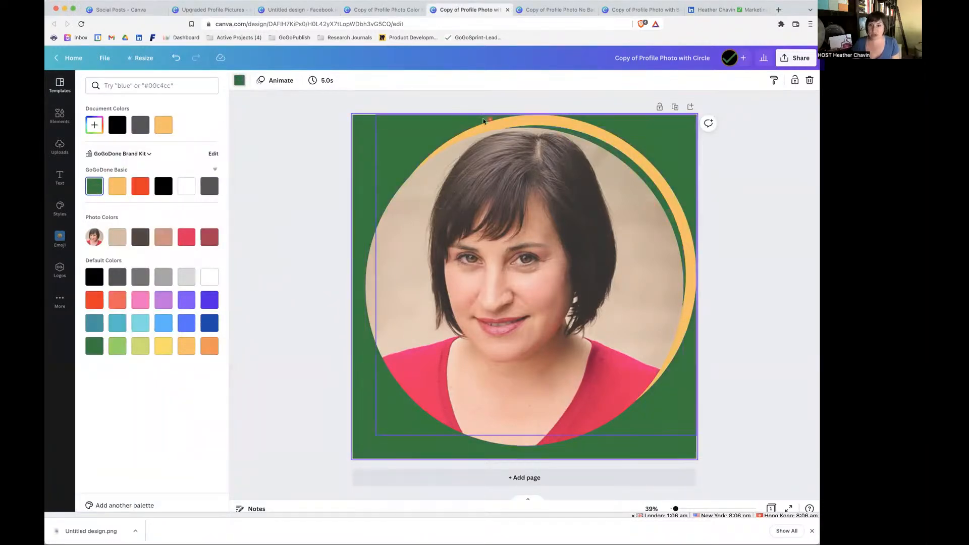
# Enlarge the yellow-orange ring back to the full canvas so it frames the circular photo again.
pyautogui.click(691, 265)
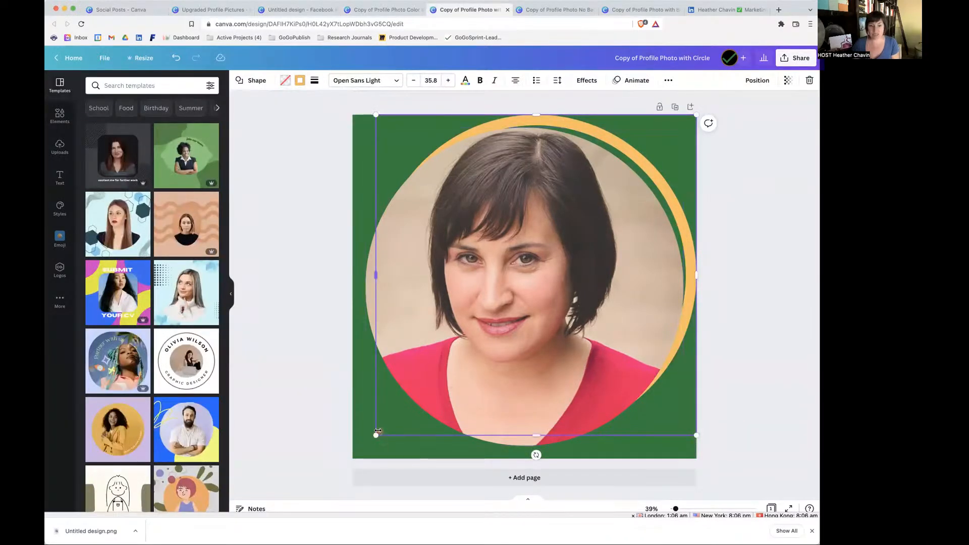
pyautogui.moveTo(375, 434); pyautogui.dragTo(352, 458)
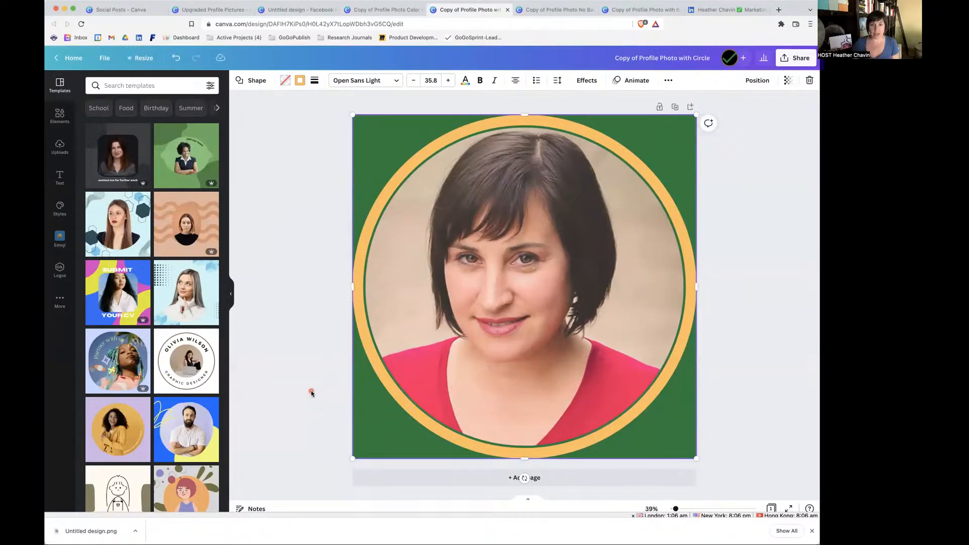
pyautogui.click(530, 317)
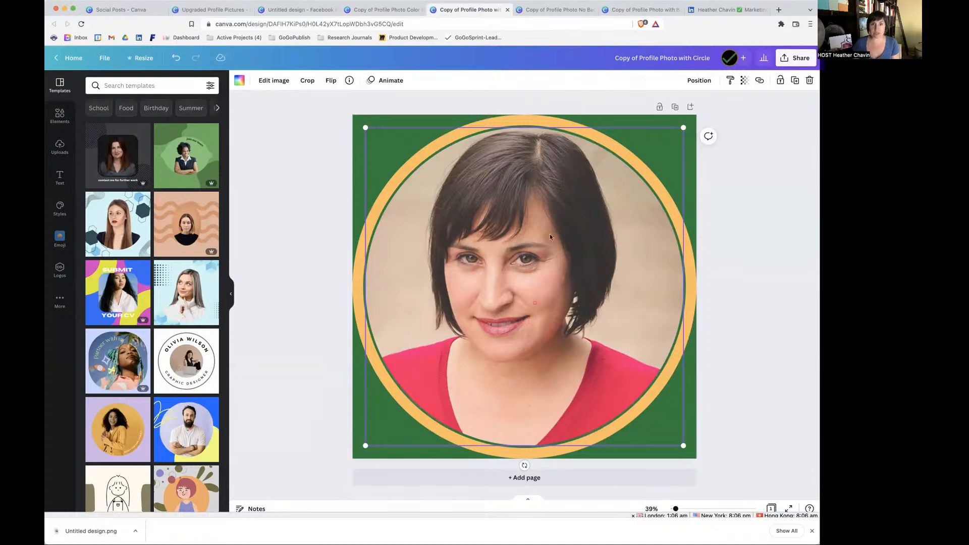
# Compare the No Background + Text copy with the Upgraded Profile Pictures overview and the copy with Background, and return to the text version.
pyautogui.click(554, 9)
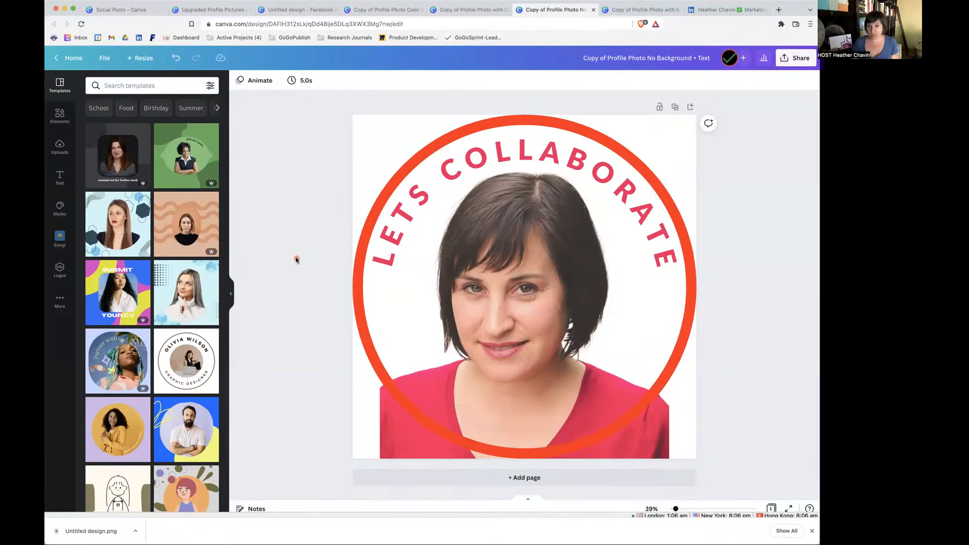
pyautogui.click(214, 12)
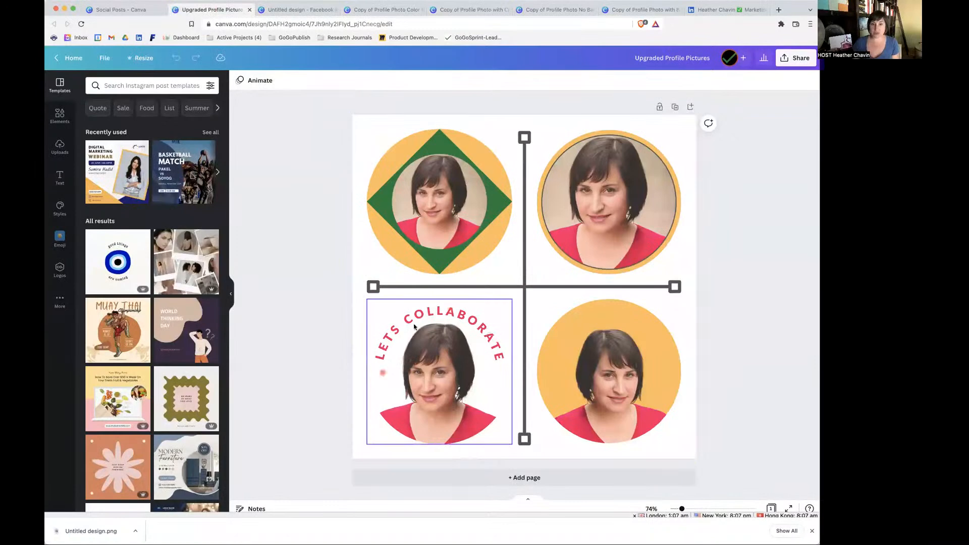
pyautogui.click(631, 10)
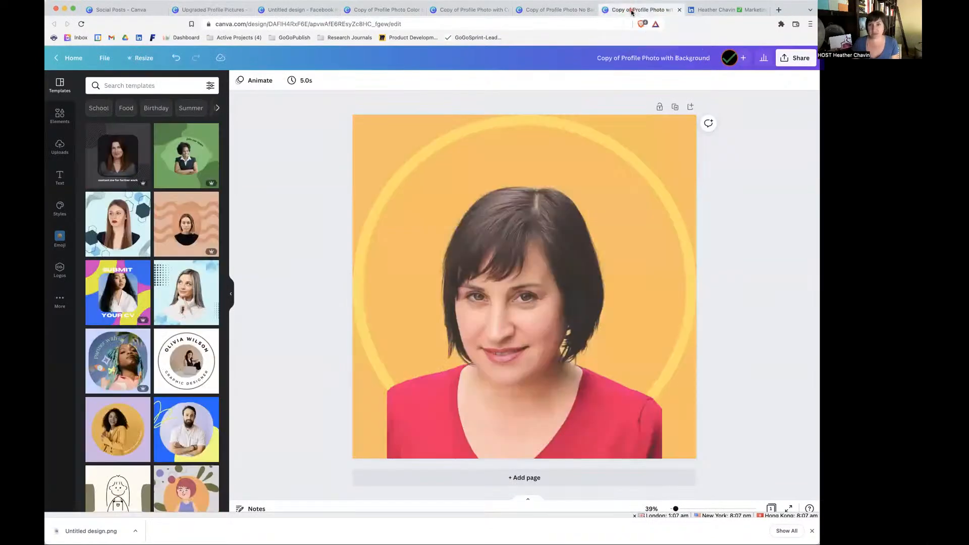
pyautogui.click(555, 10)
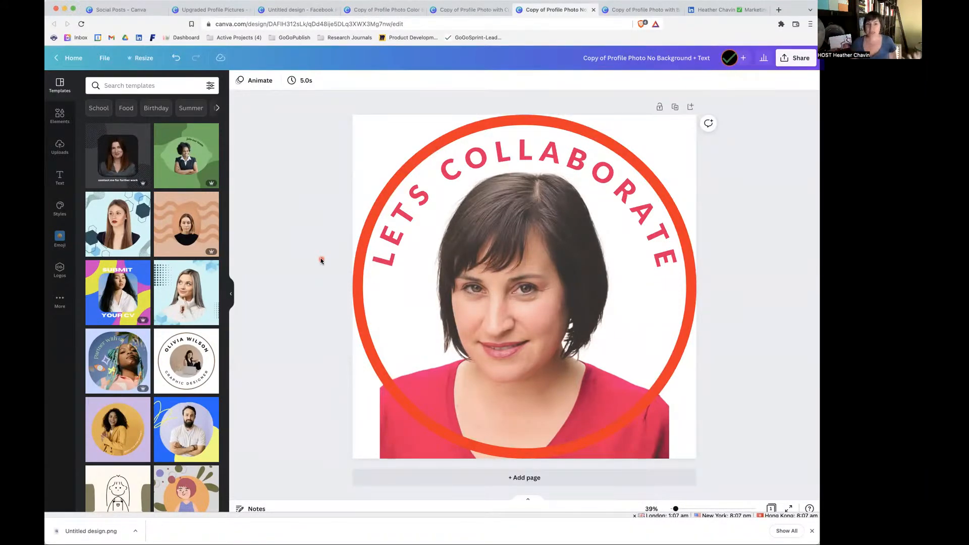
# Delete the orange-red ring around the portrait and undo the deletion.
pyautogui.click(360, 287)
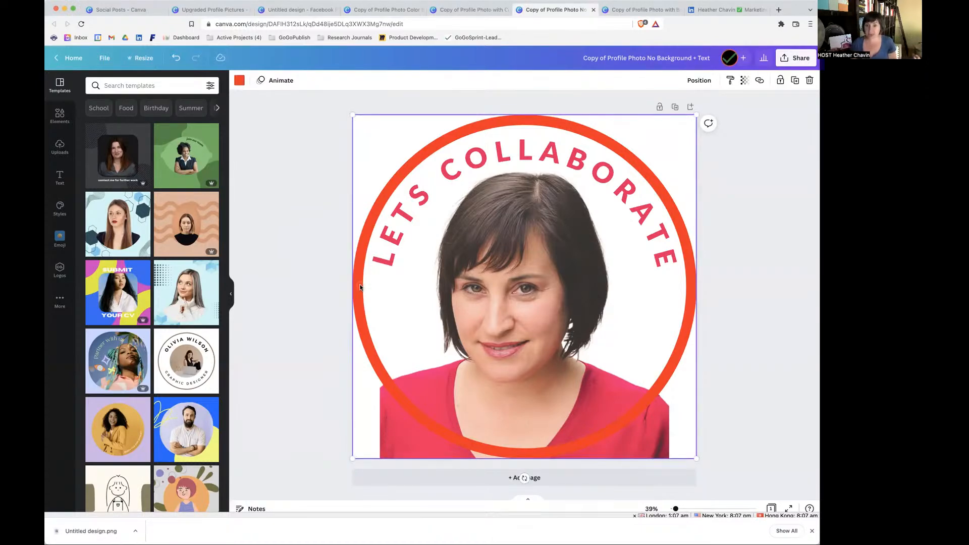
pyautogui.press('Delete')
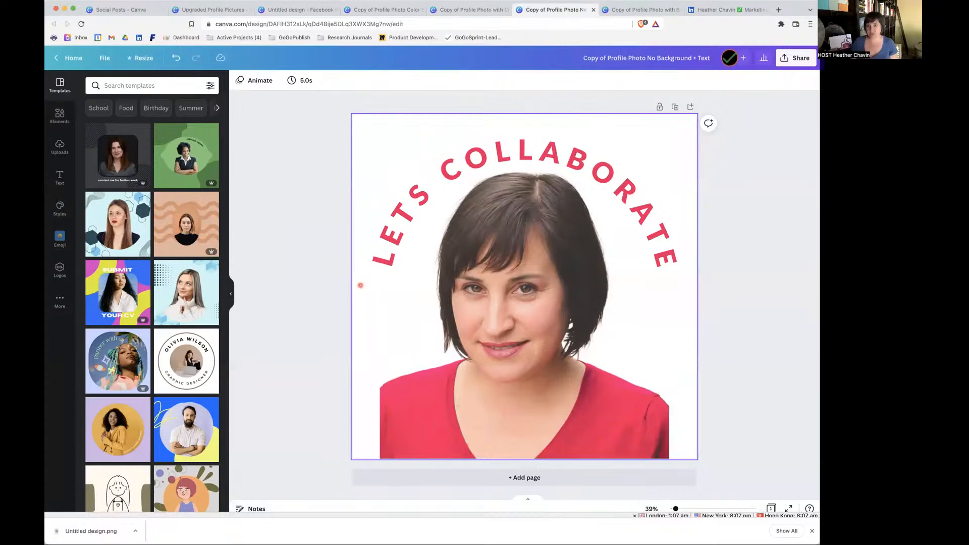
pyautogui.hotkey('ctrl', 'z')
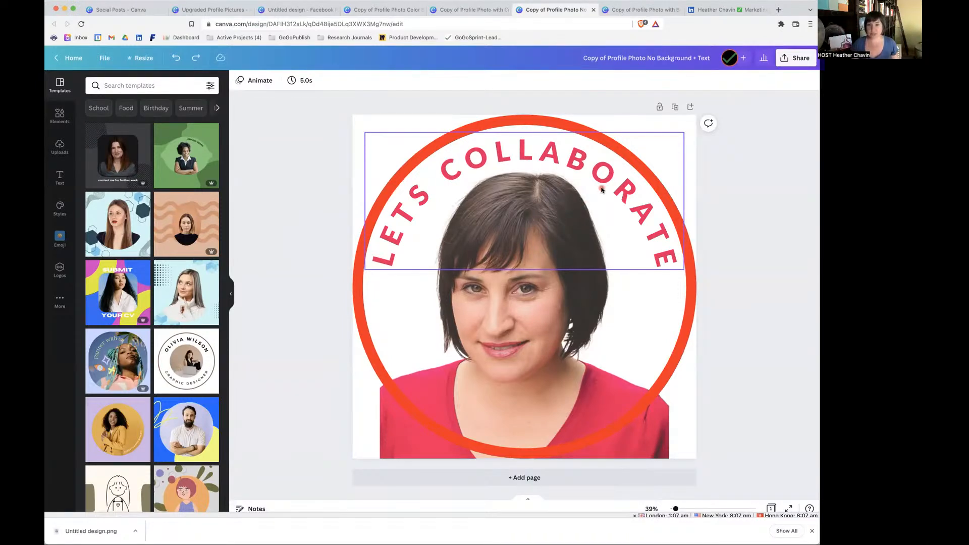
# Open the curved LETS COLLABORATE text for editing and select the word COLLABORATE.
pyautogui.click(600, 189)
pyautogui.click(601, 189)
pyautogui.doubleClick(600, 187)
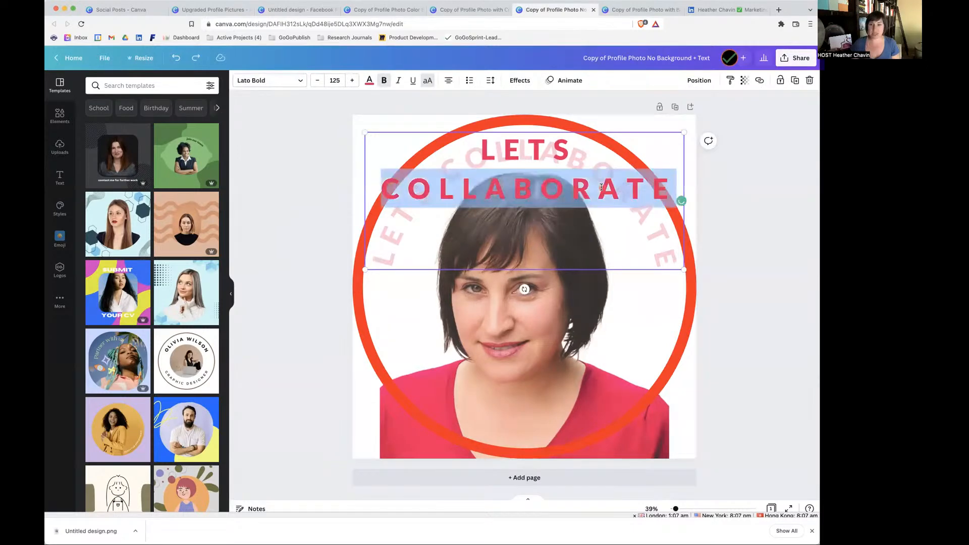
pyautogui.click(510, 169)
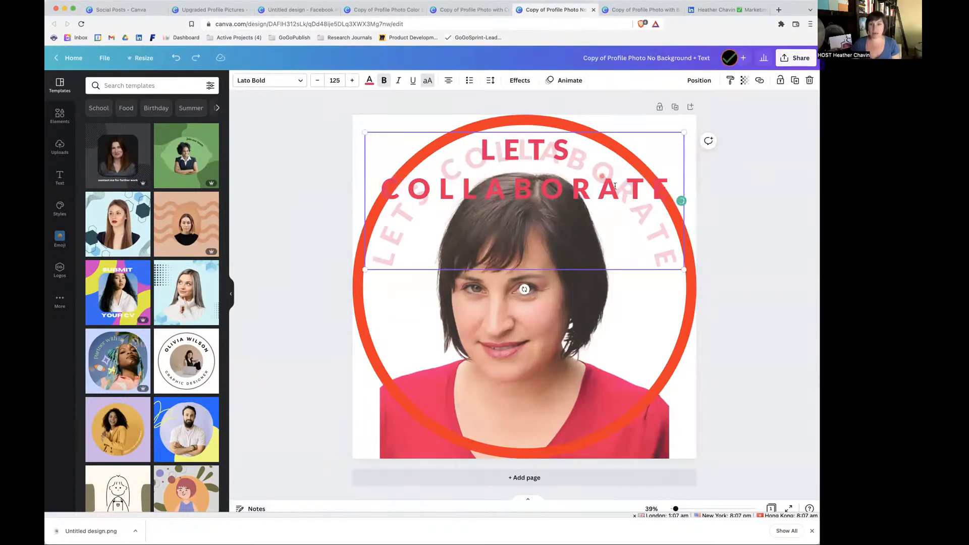
pyautogui.moveTo(675, 188); pyautogui.dragTo(374, 188)
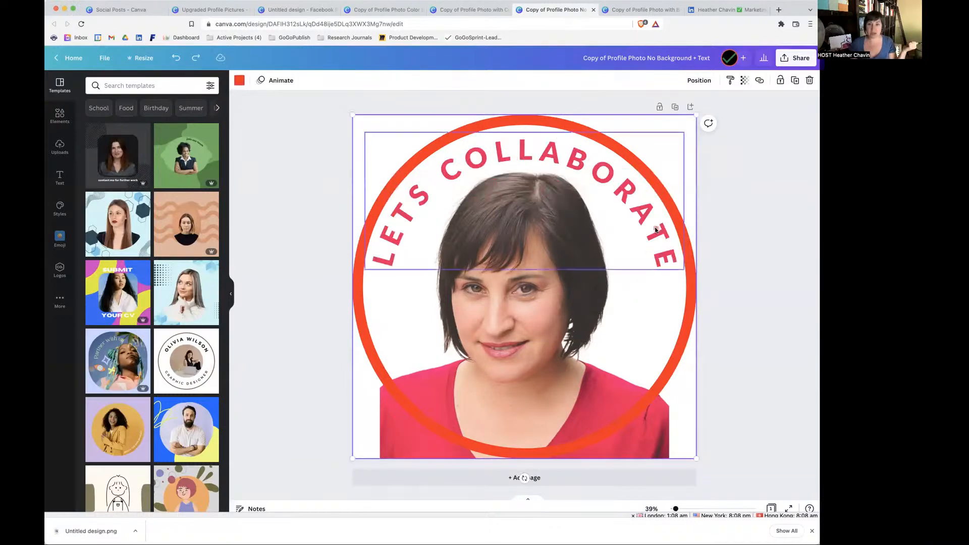
# Show the text effects for LETS COLLABORATE and set its curve to 49.
pyautogui.doubleClick(655, 230)
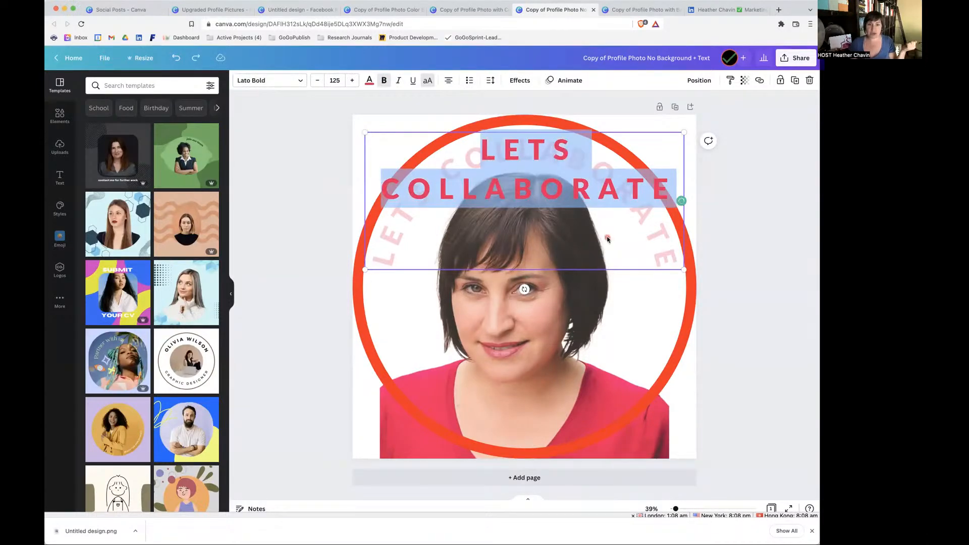
pyautogui.click(522, 81)
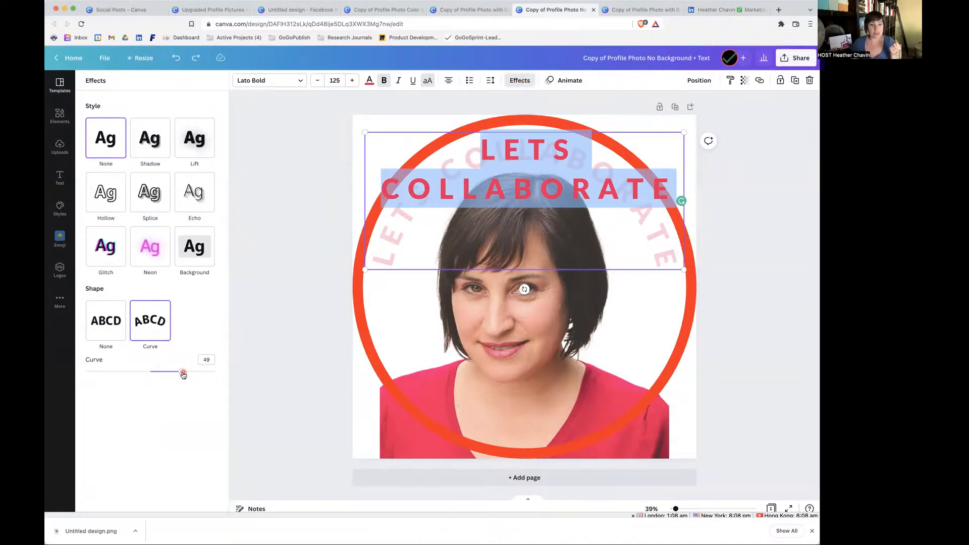
pyautogui.moveTo(183, 374)
pyautogui.mouseDown()
pyautogui.moveTo(198, 374)
pyautogui.moveTo(150, 374)
pyautogui.moveTo(182, 374)
pyautogui.mouseUp()
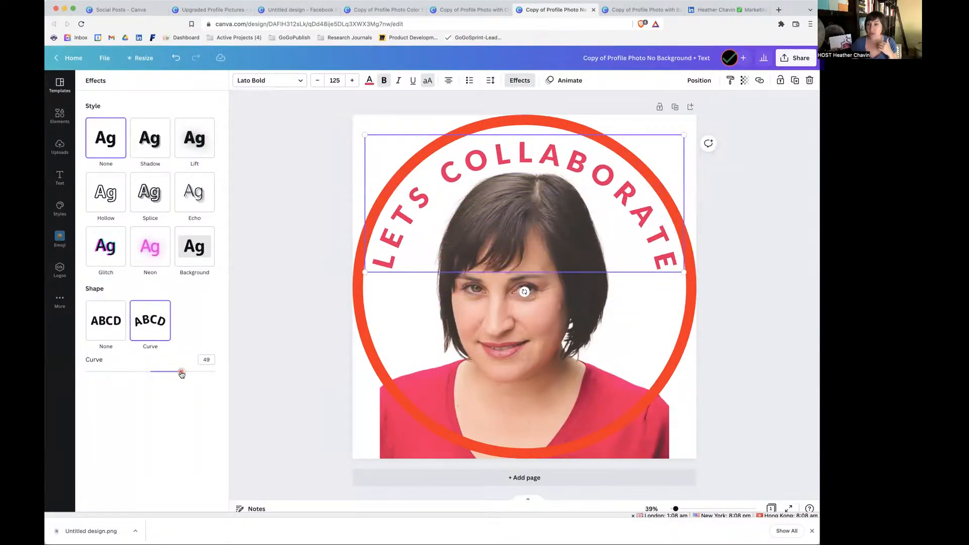
pyautogui.click(352, 367)
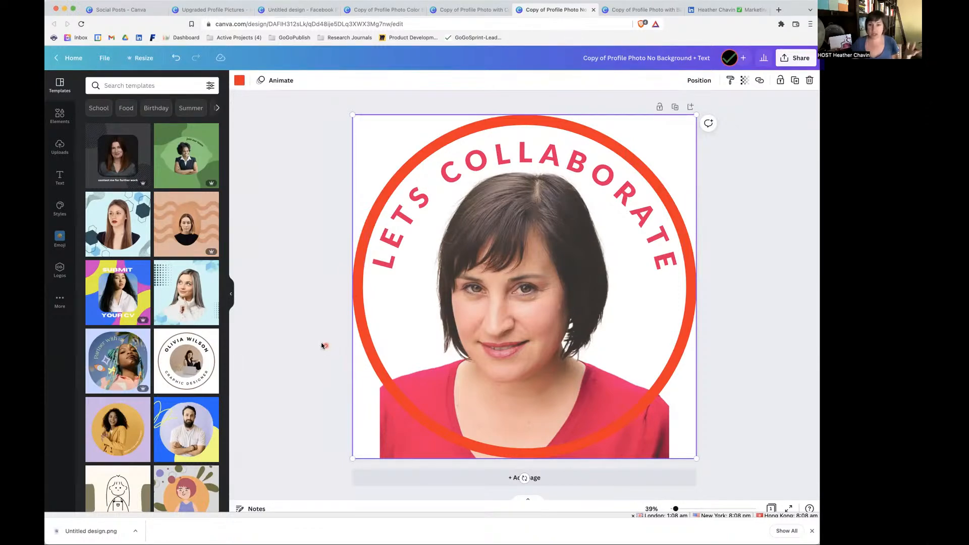
# Open the Copy of Profile Photo with Background design and shrink its yellow ring from the canvas's lower-left corner.
pyautogui.click(646, 11)
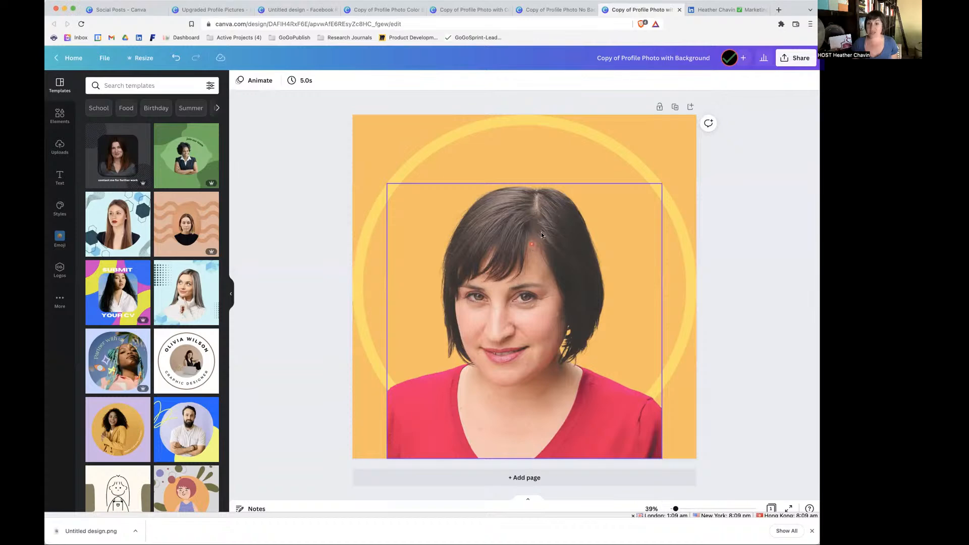
pyautogui.click(615, 147)
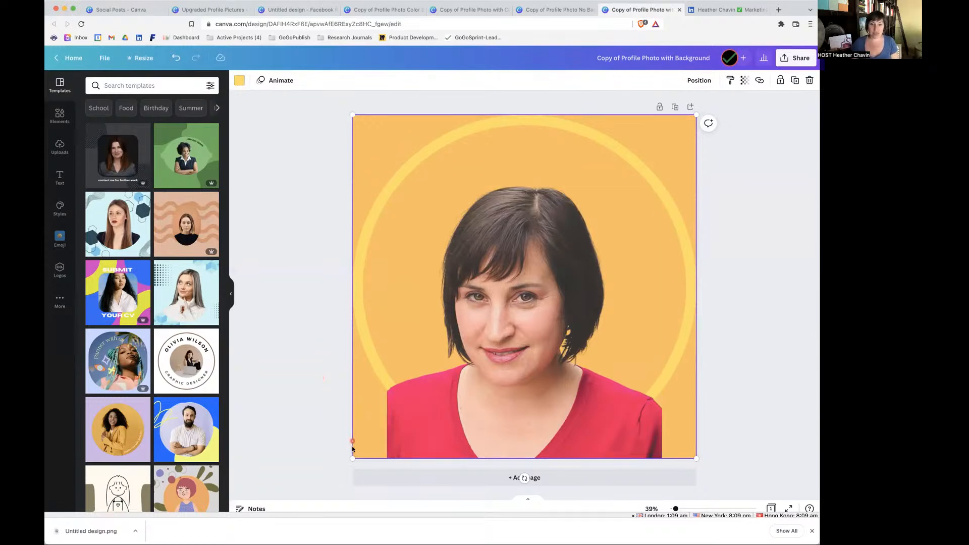
pyautogui.moveTo(352, 459); pyautogui.dragTo(385, 427)
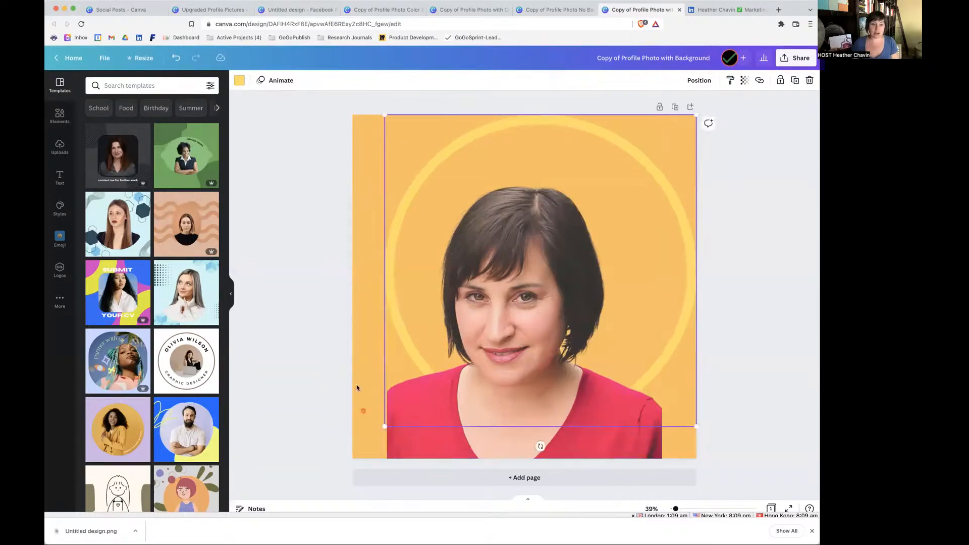
pyautogui.click(357, 387)
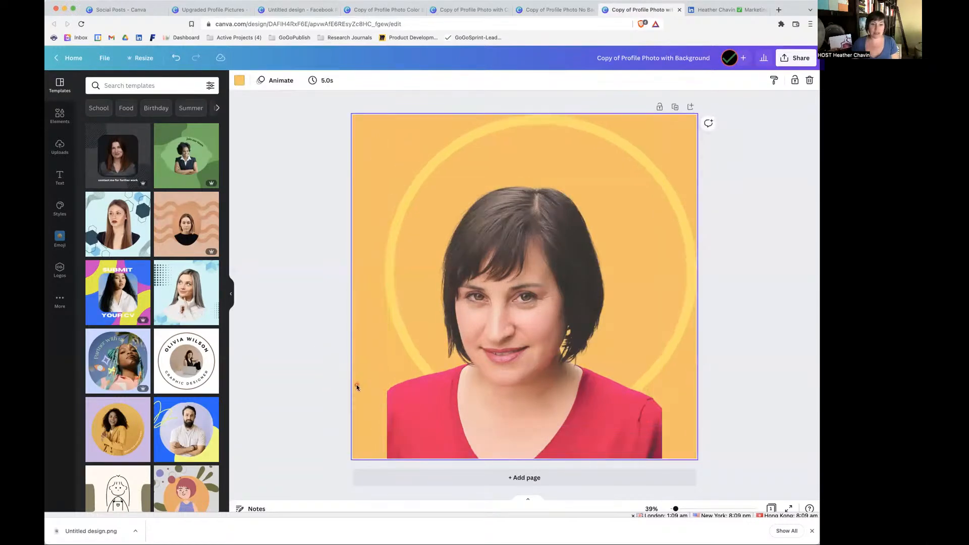
# Set the canvas background to light green and enlarge the yellow ring back to the full canvas.
pyautogui.click(240, 82)
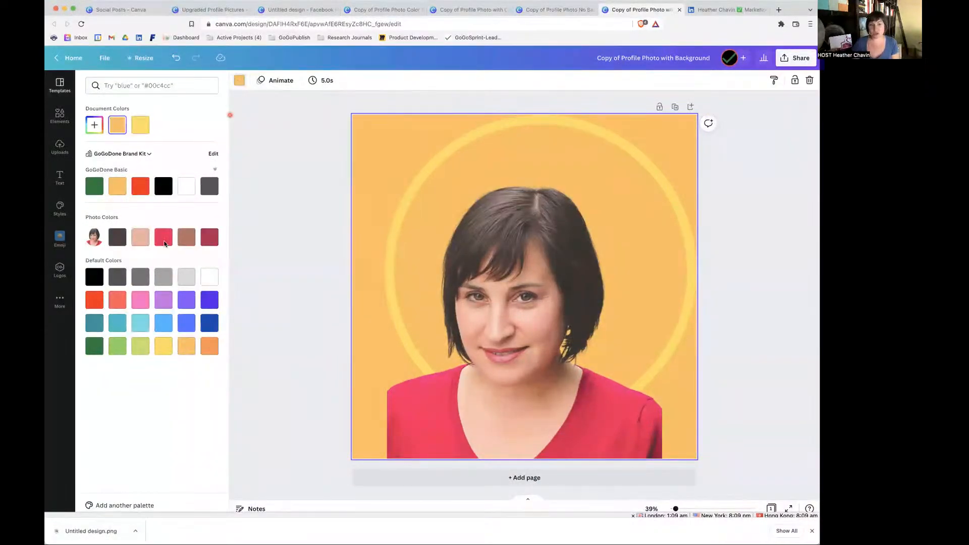
pyautogui.click(117, 347)
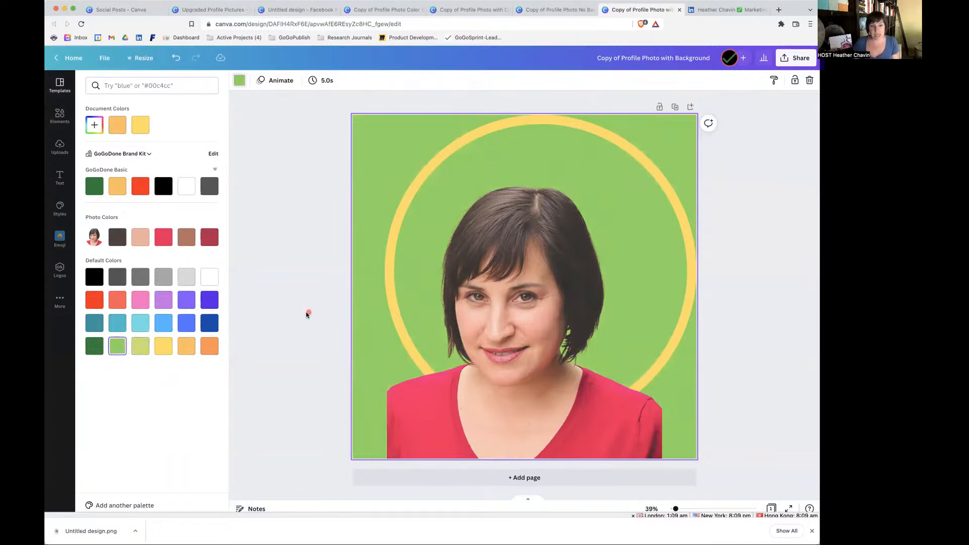
pyautogui.click(385, 279)
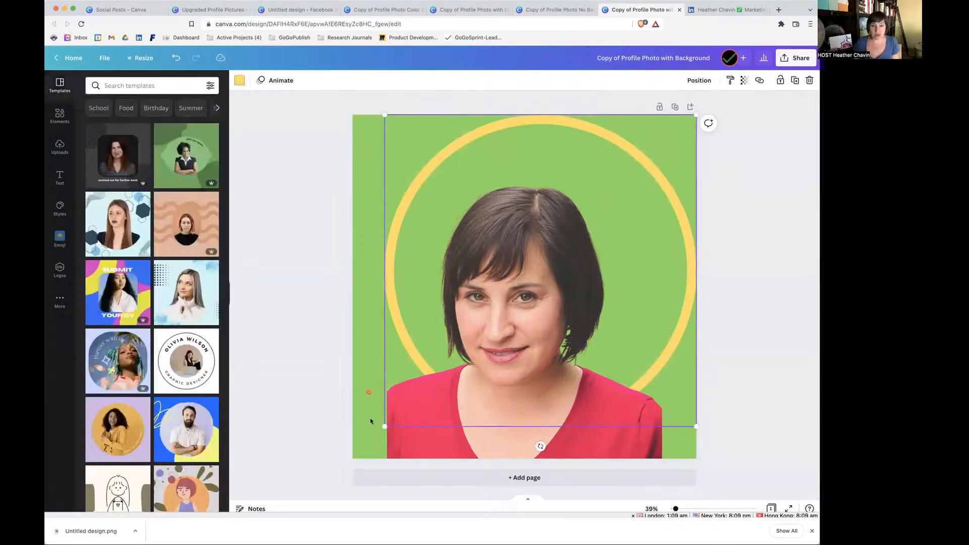
pyautogui.moveTo(385, 427); pyautogui.dragTo(348, 453)
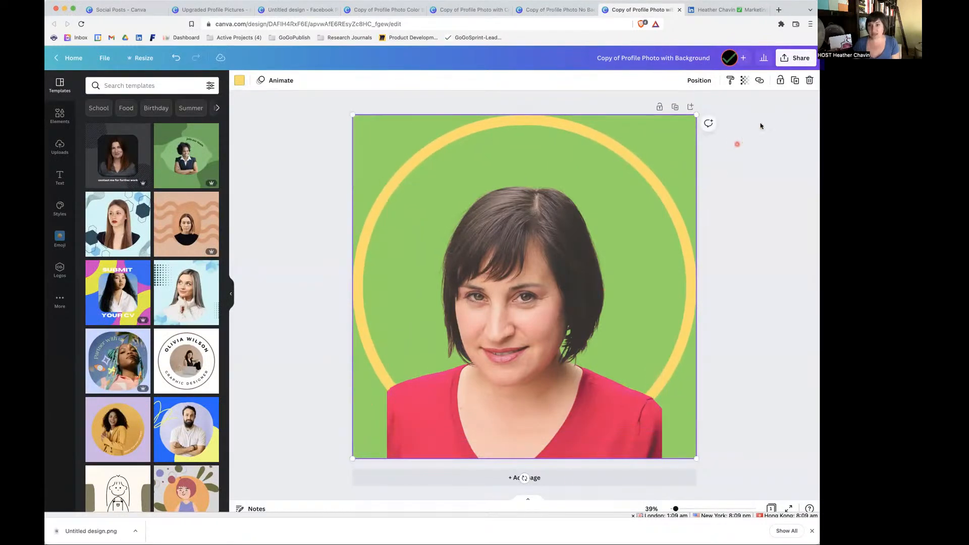
# View the PNG download options, close them without downloading, and undo the light green background.
pyautogui.click(796, 61)
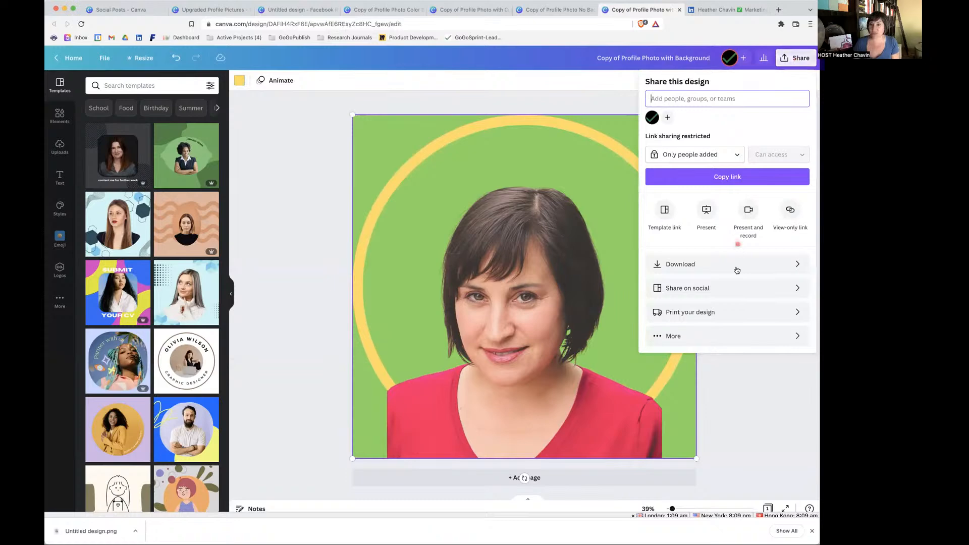
pyautogui.click(729, 268)
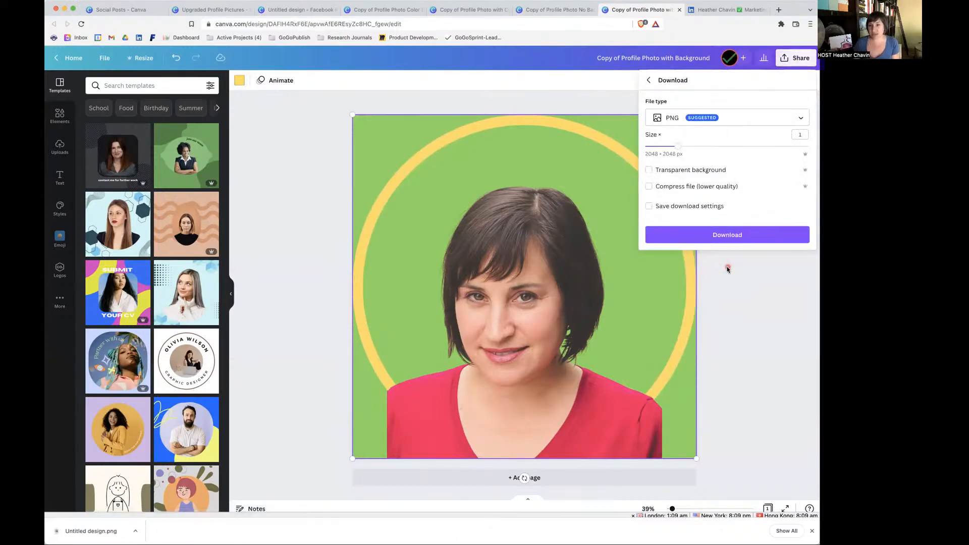
pyautogui.click(764, 296)
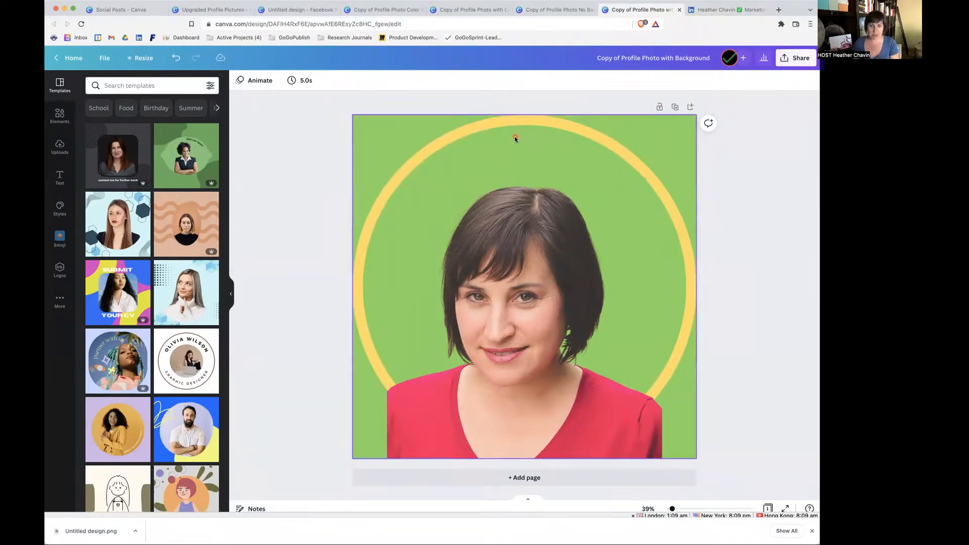
pyautogui.press('super+z')
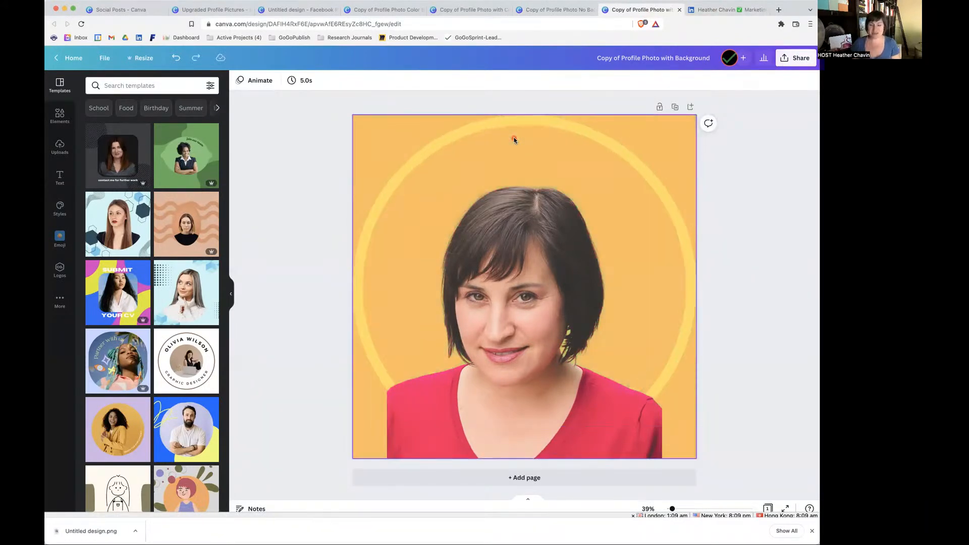
# Flip the portrait horizontally in the Copy of Profile Photo with Background design.
pyautogui.click(528, 279)
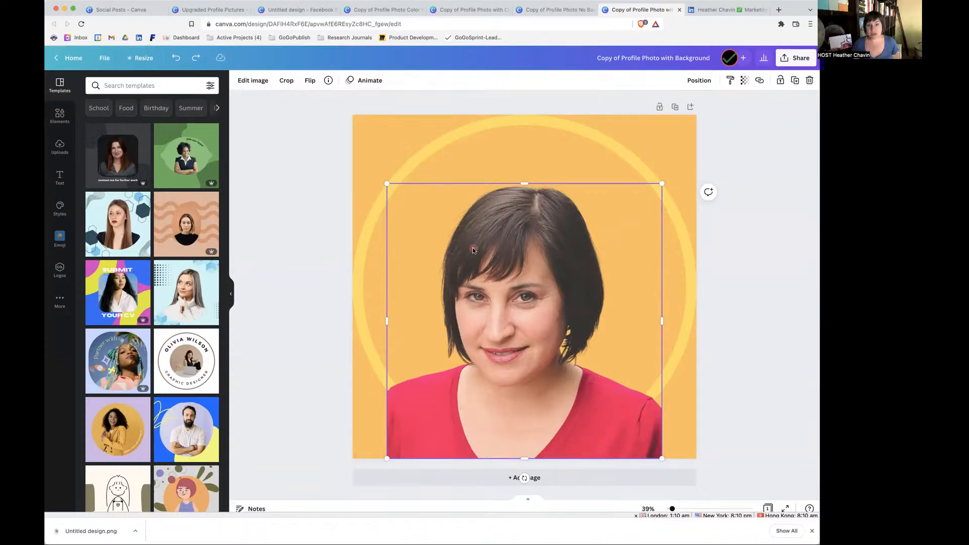
pyautogui.click(310, 82)
pyautogui.click(327, 103)
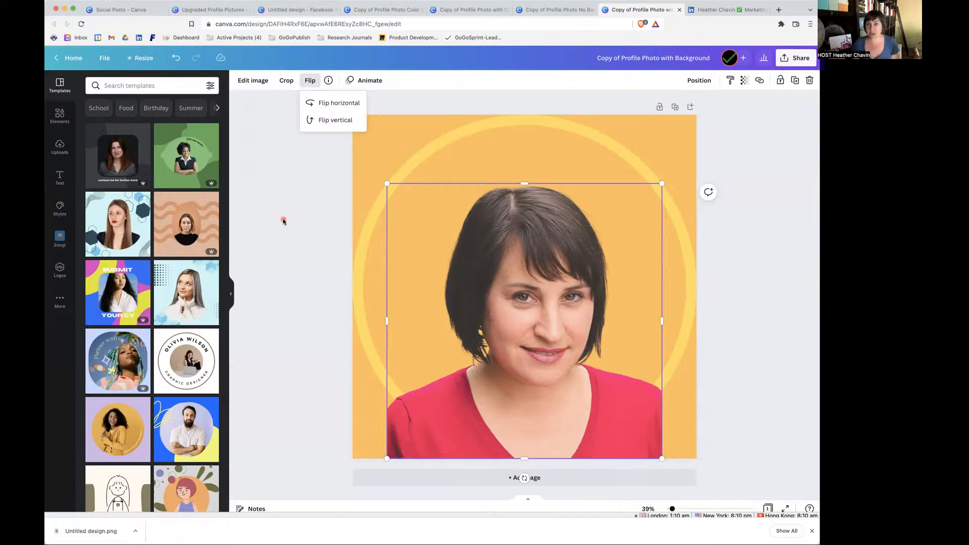
# Switch to LinkedIn, view the profile photo's editing options without changing anything, and go to the home feed.
pyautogui.click(717, 10)
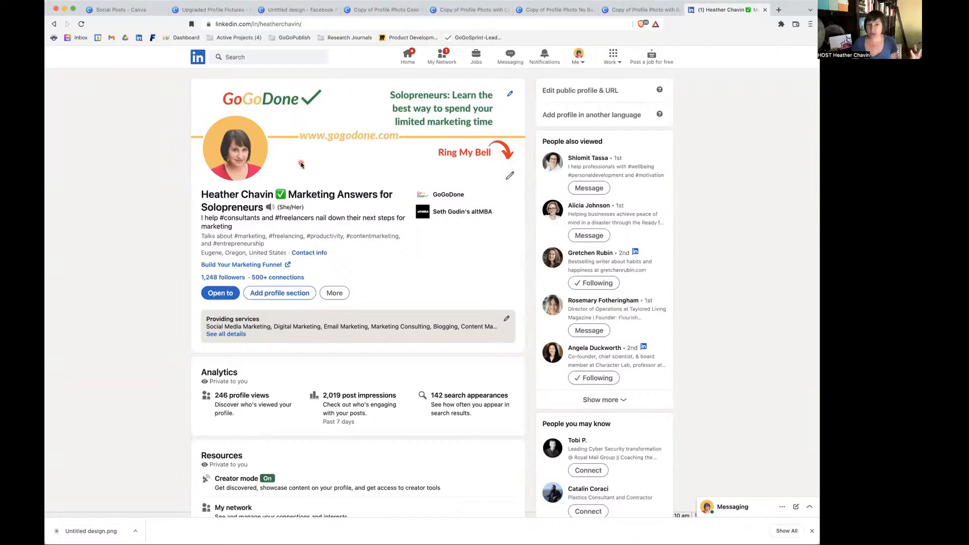
pyautogui.click(235, 151)
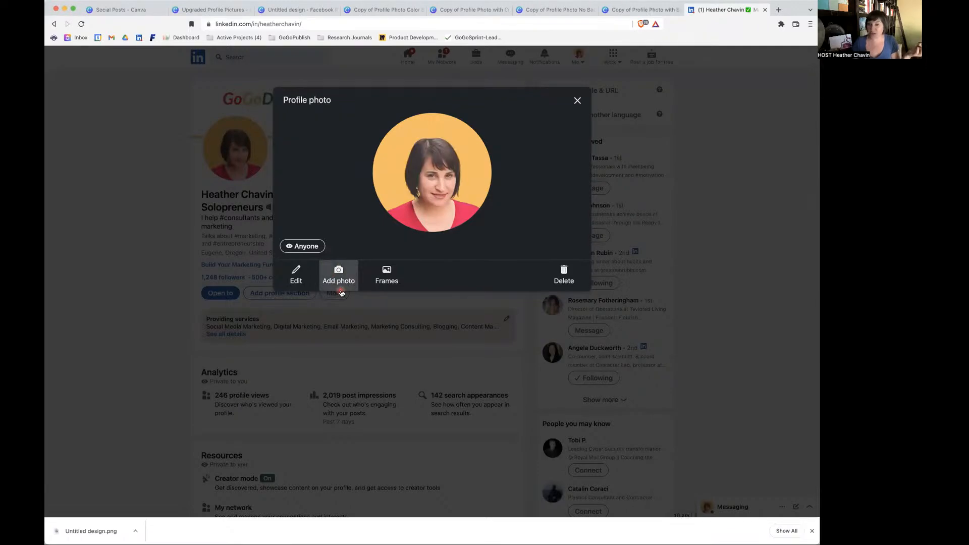
pyautogui.click(577, 101)
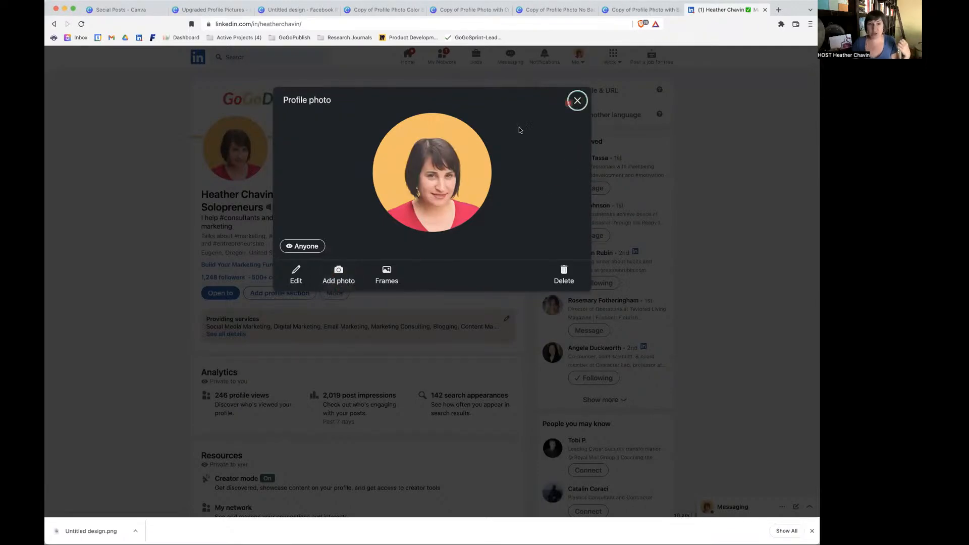
pyautogui.click(407, 57)
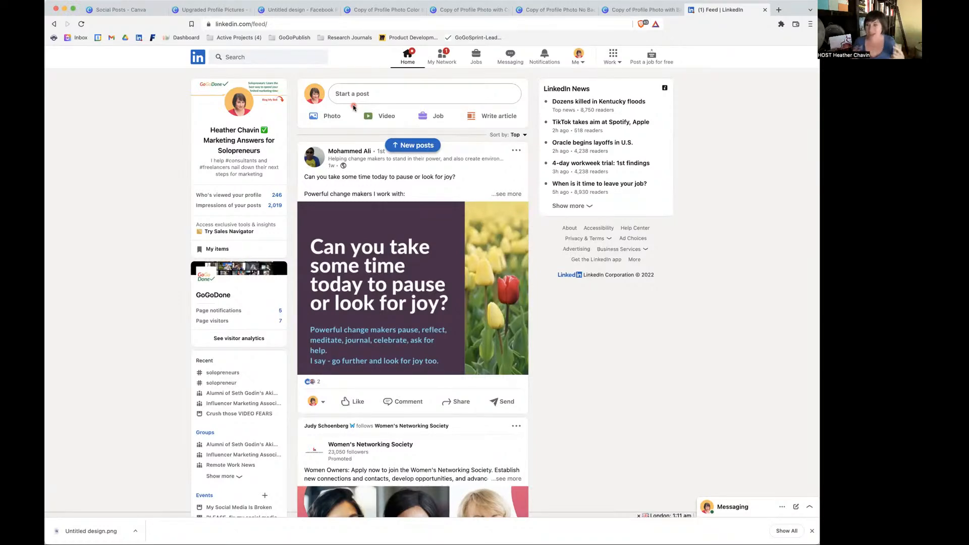
# Return to the Upgraded Profile Pictures design in Canva to review the four profile picture styles.
pyautogui.click(203, 10)
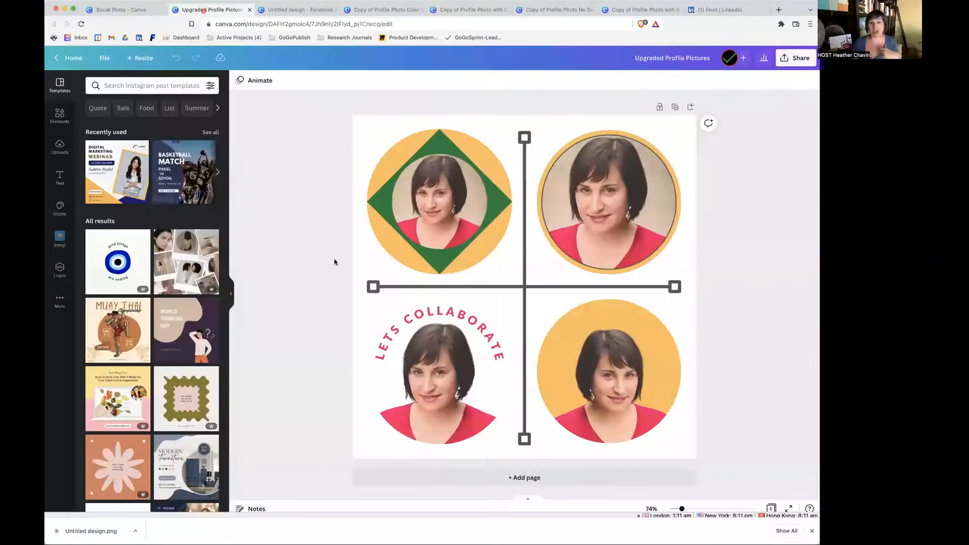
pyautogui.click(310, 251)
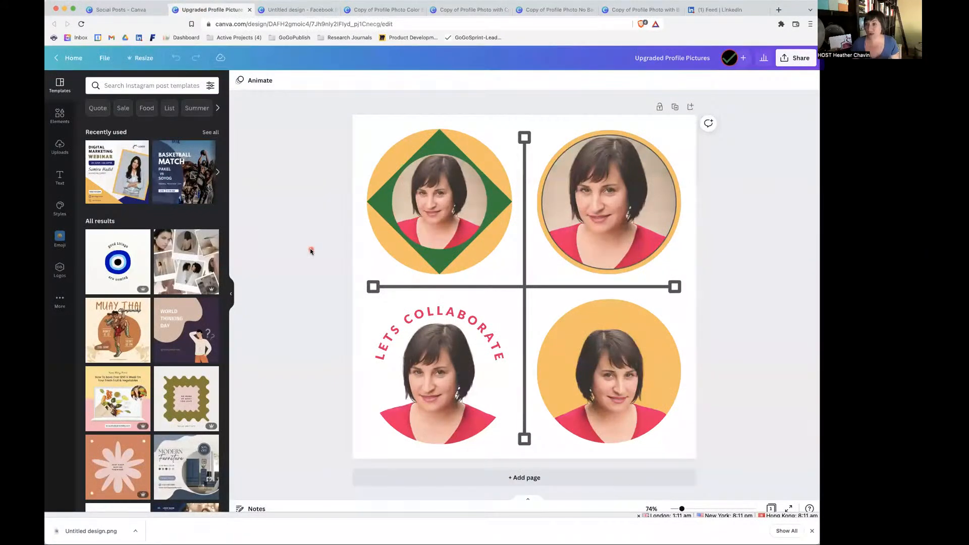